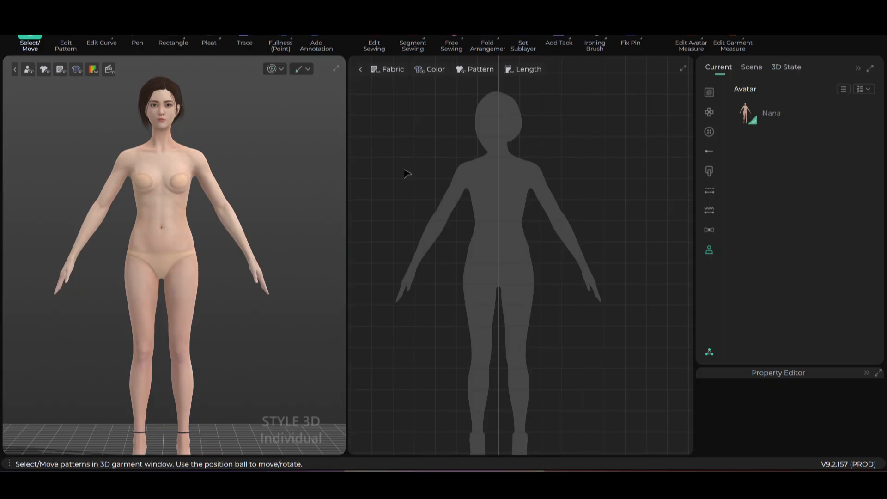
- Draw the half-front outline with the Pen through neck, shoulder, underarm, hip and crotch, then close it
{"action": "left_click", "coordinate": [138, 41]}
{"action": "scroll", "coordinate": [471, 180], "scroll_direction": "up", "scroll_amount": 3}
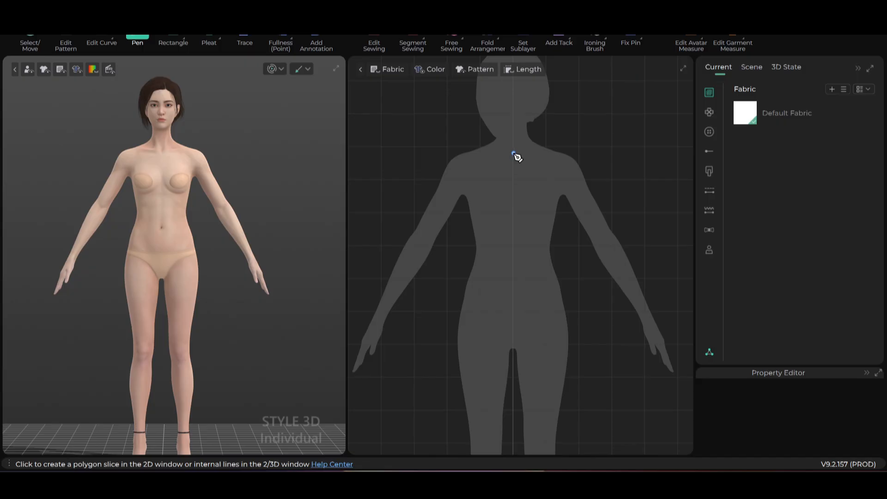
{"action": "left_click", "coordinate": [512, 152]}
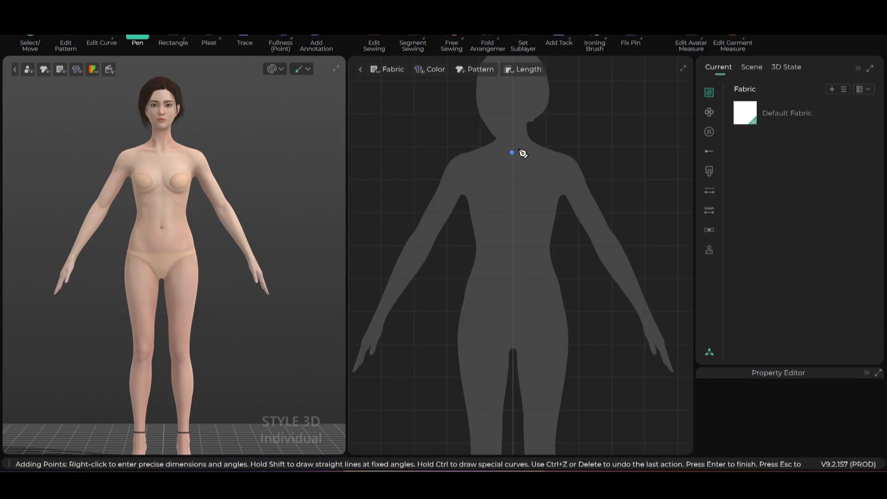
{"action": "left_click", "coordinate": [546, 148]}
{"action": "left_click", "coordinate": [562, 204]}
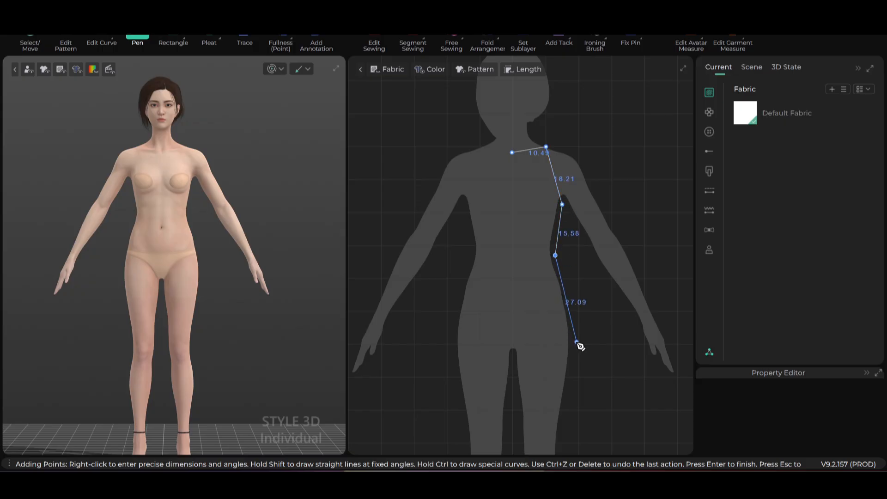
{"action": "left_click", "coordinate": [572, 324]}
{"action": "left_click", "coordinate": [513, 354]}
{"action": "left_click", "coordinate": [512, 357]}
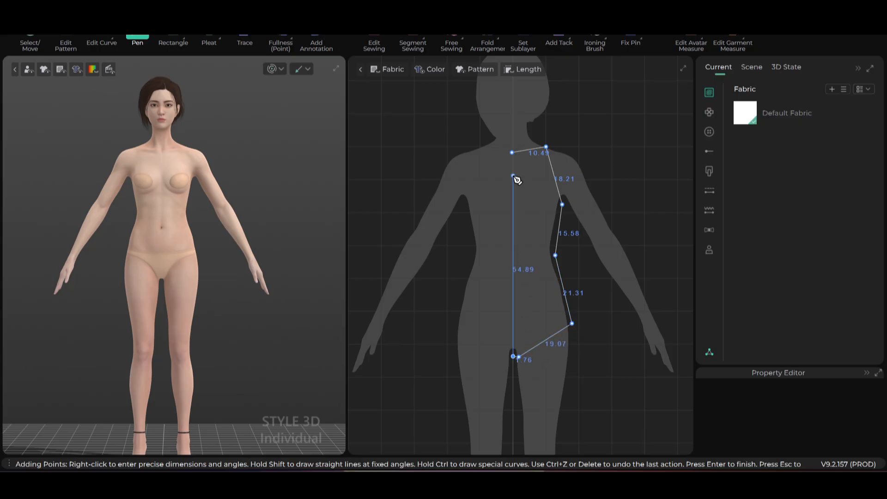
{"action": "left_click", "coordinate": [512, 153]}
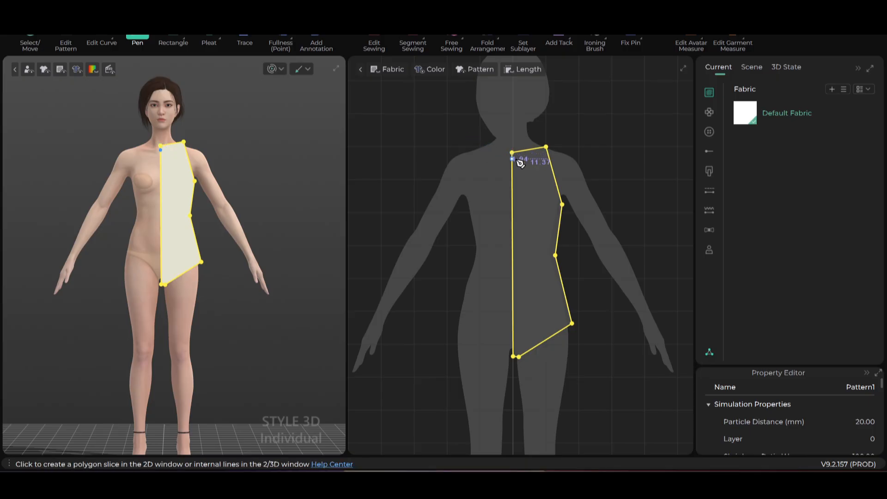
- Pan and zoom the 2D view to inspect the finished Pattern1, then switch to Edit Pattern
{"action": "scroll", "coordinate": [603, 200], "scroll_direction": "up", "scroll_amount": 1}
{"action": "scroll", "coordinate": [612, 211], "scroll_direction": "down", "scroll_amount": 1}
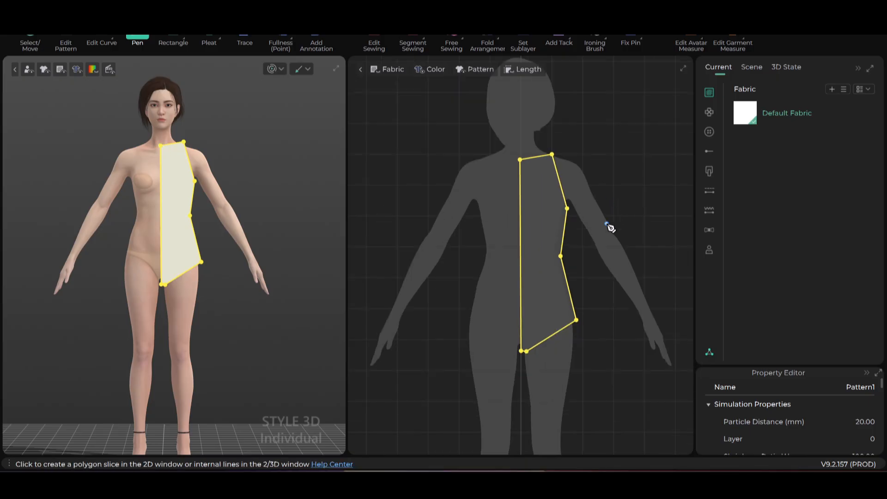
{"action": "middle_click_drag", "start_coordinate": [606, 226], "coordinate": [596, 179]}
{"action": "scroll", "coordinate": [283, 277], "scroll_direction": "up", "scroll_amount": 2}
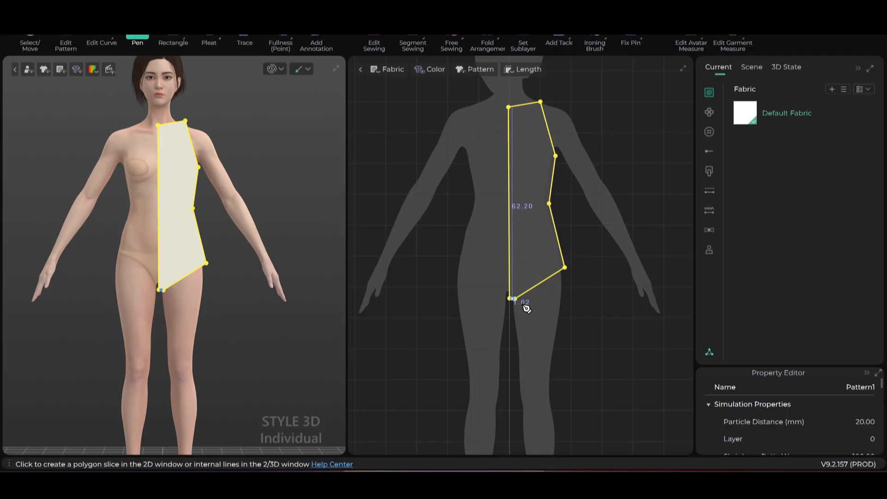
{"action": "scroll", "coordinate": [520, 313], "scroll_direction": "up", "scroll_amount": 3}
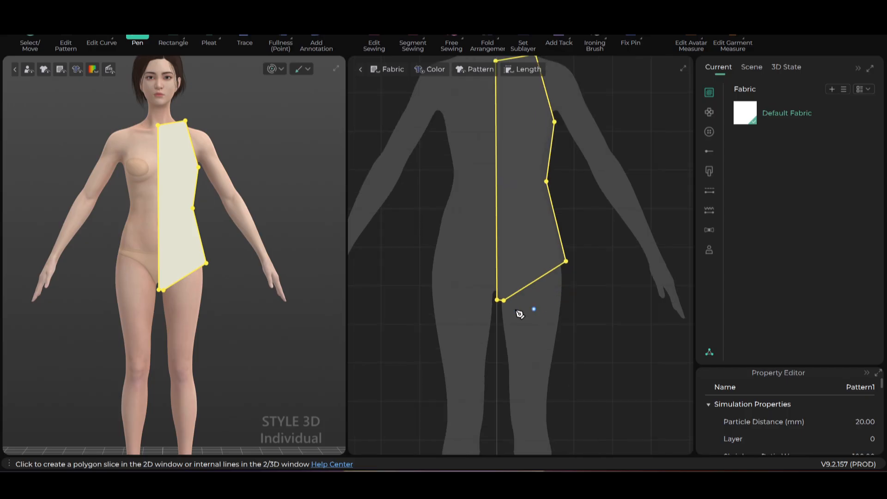
{"action": "scroll", "coordinate": [523, 306], "scroll_direction": "down", "scroll_amount": 2}
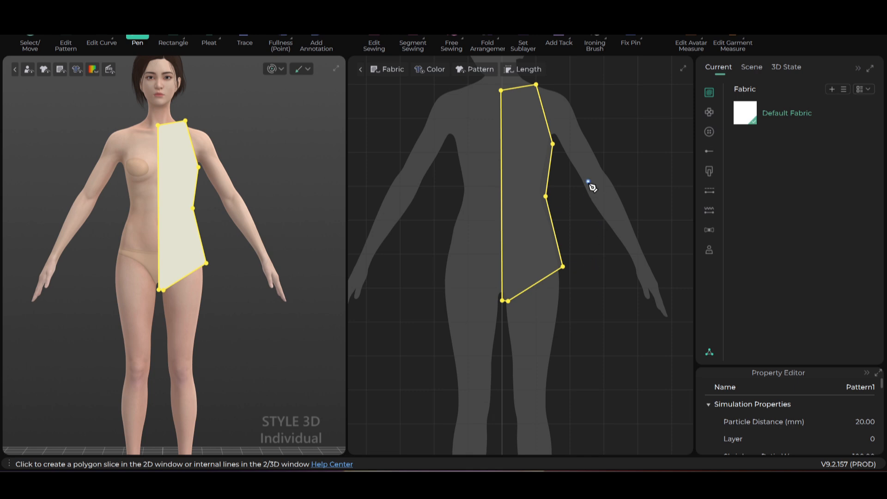
{"action": "scroll", "coordinate": [585, 177], "scroll_direction": "up", "scroll_amount": 1}
{"action": "scroll", "coordinate": [586, 177], "scroll_direction": "down", "scroll_amount": 1}
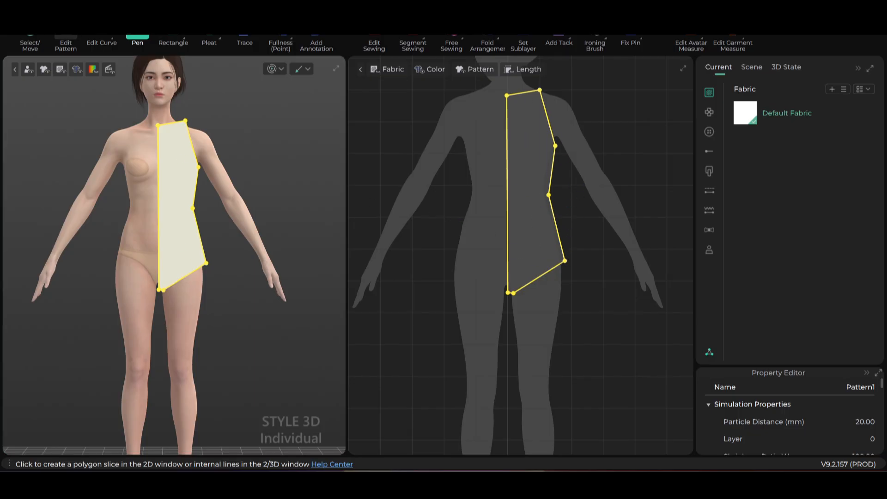
{"action": "left_click", "coordinate": [66, 40]}
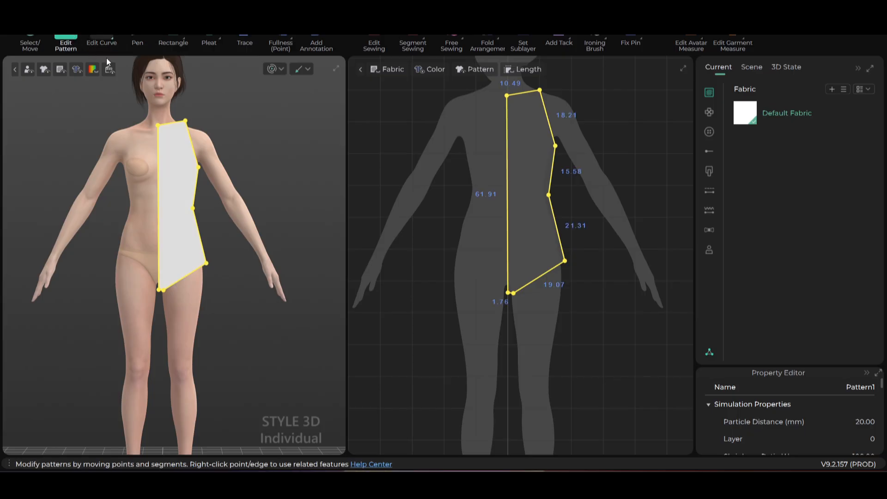
- Turn the waist point on the side edge into a smooth curve point
{"action": "scroll", "coordinate": [603, 225], "scroll_direction": "up", "scroll_amount": 4}
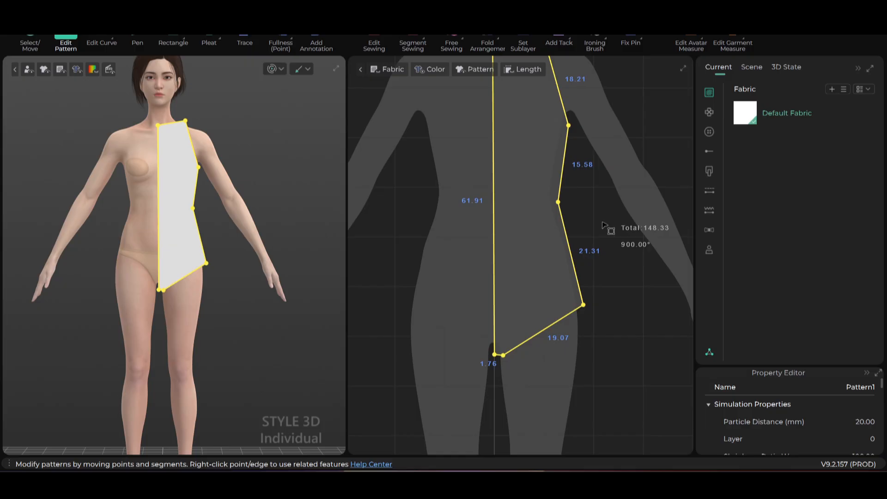
{"action": "left_click", "coordinate": [573, 198]}
{"action": "left_click", "coordinate": [558, 201]}
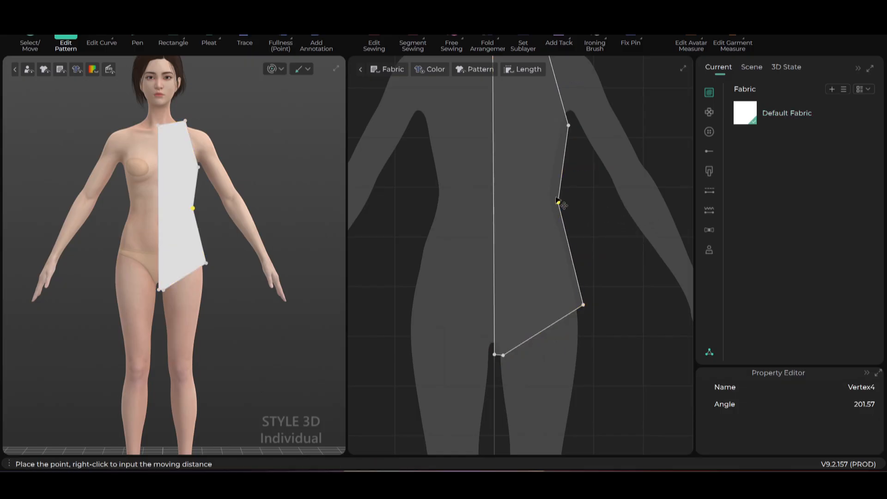
{"action": "left_click_drag", "start_coordinate": [555, 196], "coordinate": [556, 196]}
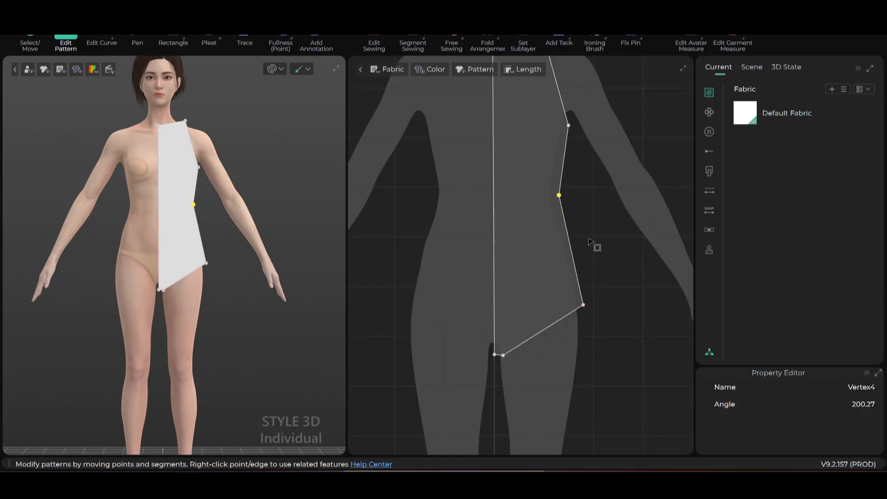
{"action": "scroll", "coordinate": [590, 242], "scroll_direction": "up", "scroll_amount": 1}
{"action": "scroll", "coordinate": [590, 243], "scroll_direction": "down", "scroll_amount": 1}
{"action": "right_click", "coordinate": [560, 199]}
{"action": "left_click", "coordinate": [588, 207]}
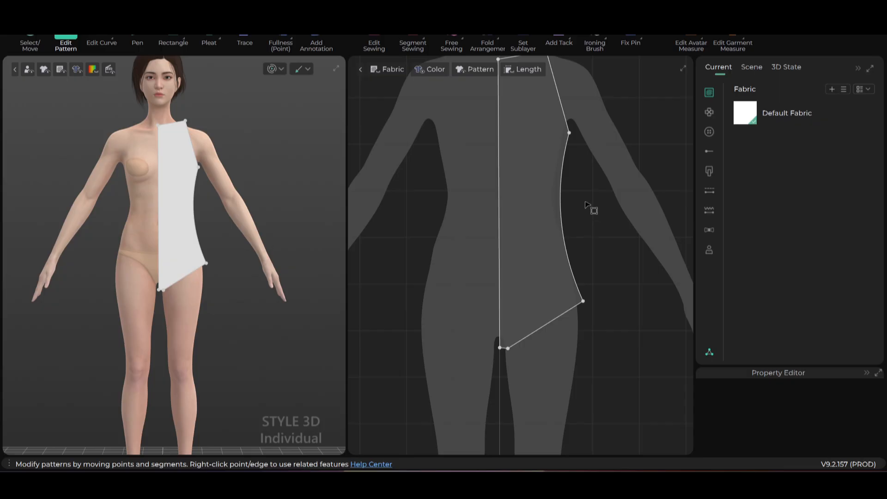
{"action": "middle_click_drag", "start_coordinate": [584, 201], "coordinate": [594, 216]}
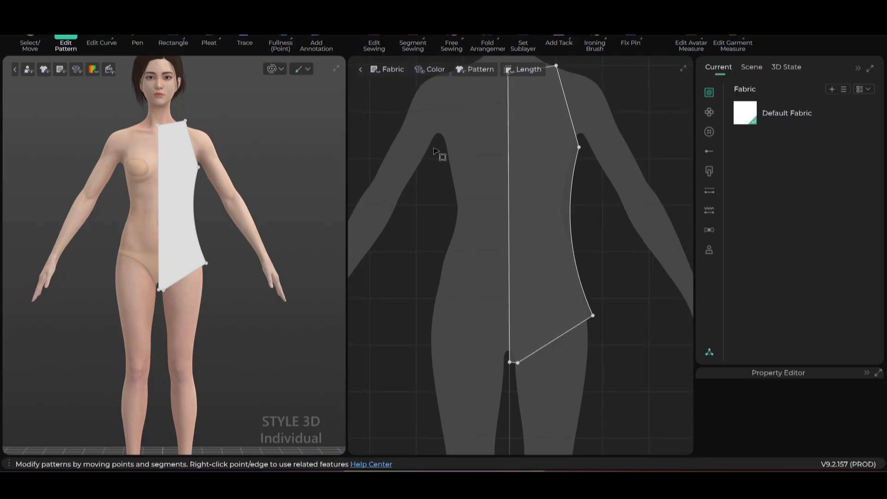
- Use Edit Arc to bow the armhole edge and the leg-opening edge at the hip
{"action": "left_click", "coordinate": [107, 40]}
{"action": "left_click", "coordinate": [114, 38]}
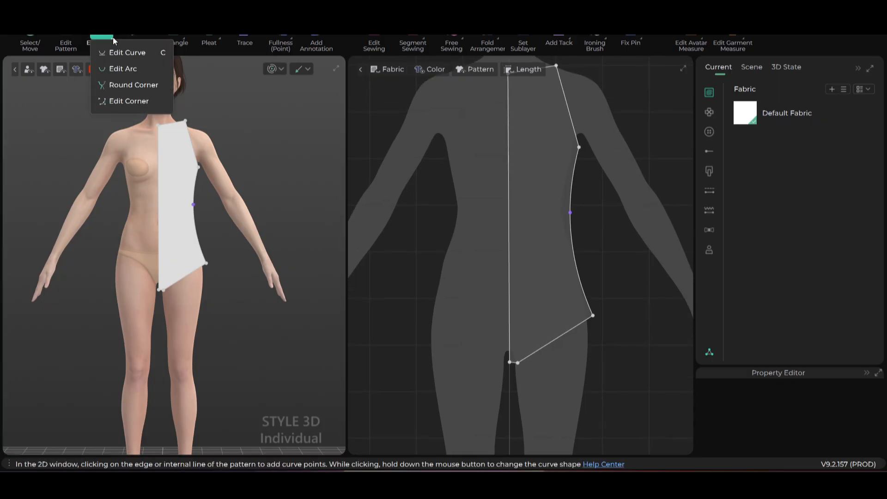
{"action": "left_click", "coordinate": [110, 69]}
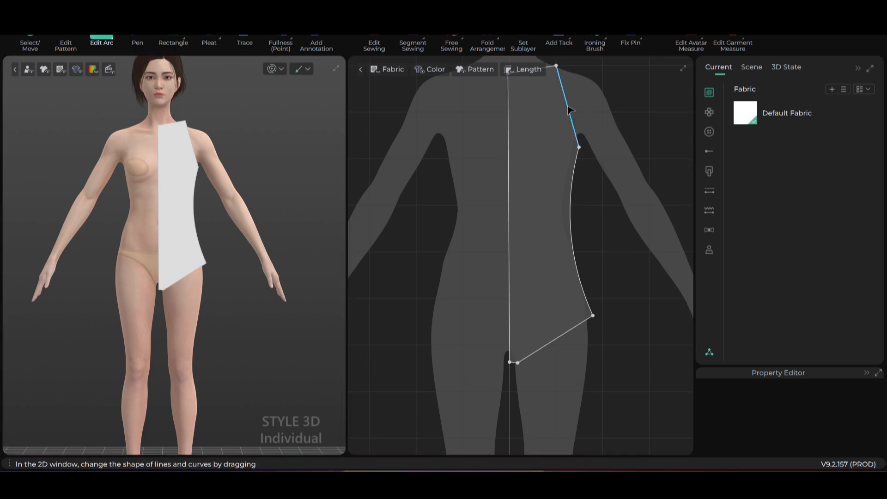
{"action": "left_click_drag", "start_coordinate": [568, 110], "coordinate": [548, 105]}
{"action": "scroll", "coordinate": [639, 223], "scroll_direction": "down", "scroll_amount": 4}
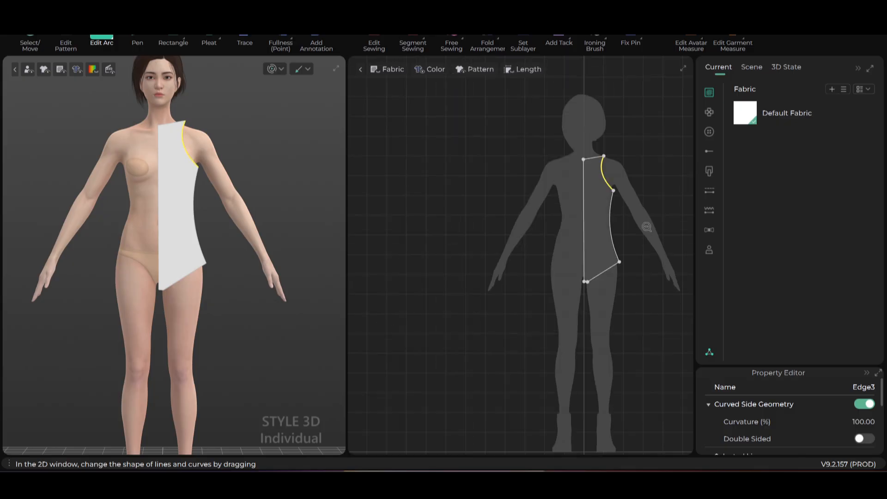
{"action": "scroll", "coordinate": [619, 244], "scroll_direction": "up", "scroll_amount": 6}
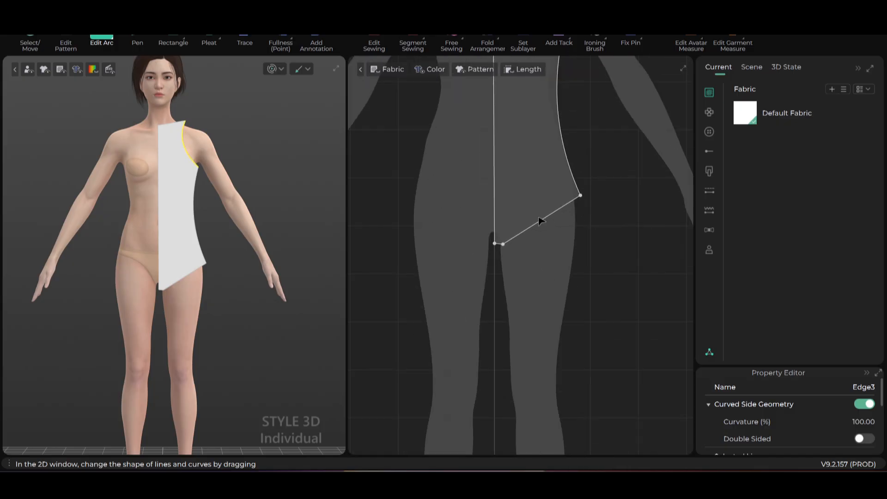
{"action": "mouse_move", "coordinate": [541, 224]}
{"action": "left_mouse_down"}
{"action": "mouse_move", "coordinate": [535, 216]}
{"action": "mouse_move", "coordinate": [540, 232]}
{"action": "left_mouse_up"}
{"action": "scroll", "coordinate": [560, 247], "scroll_direction": "down", "scroll_amount": 5}
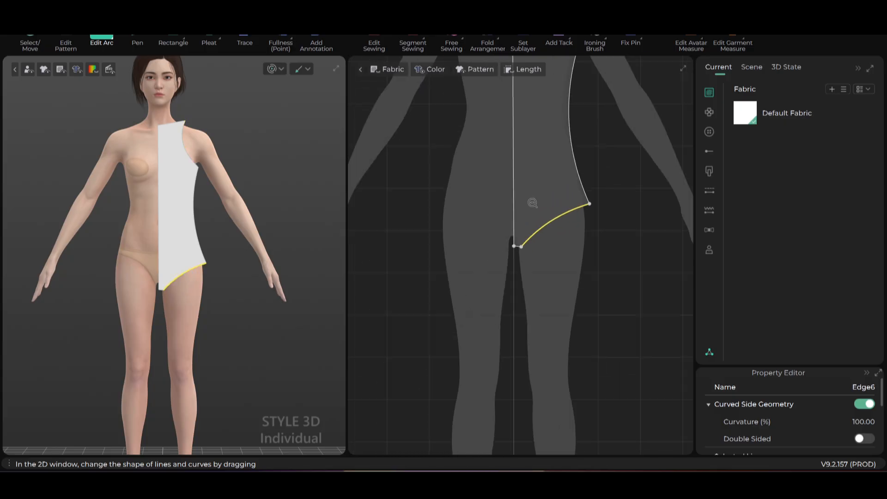
{"action": "scroll", "coordinate": [531, 204], "scroll_direction": "up", "scroll_amount": 5}
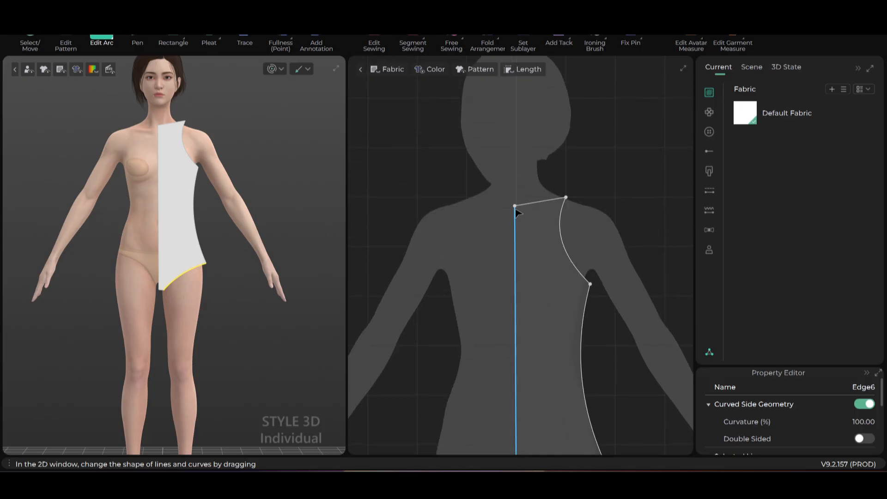
{"action": "scroll", "coordinate": [569, 215], "scroll_direction": "up", "scroll_amount": 1}
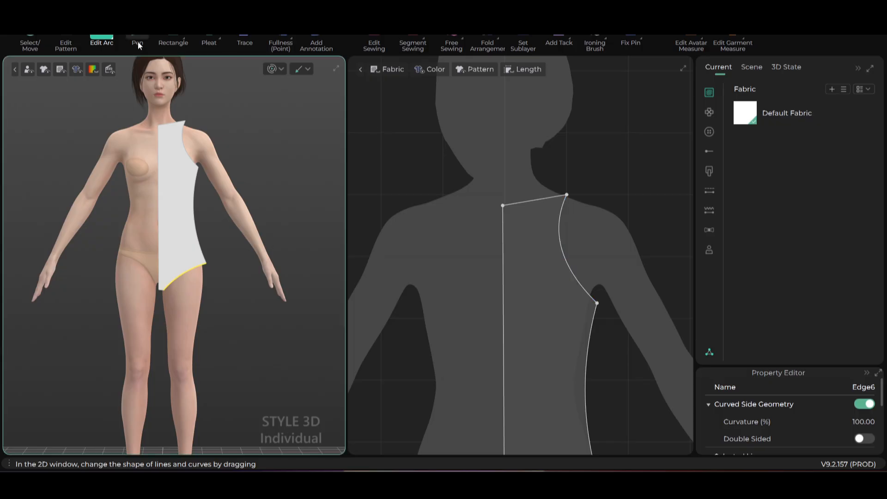
{"action": "left_click", "coordinate": [66, 45]}
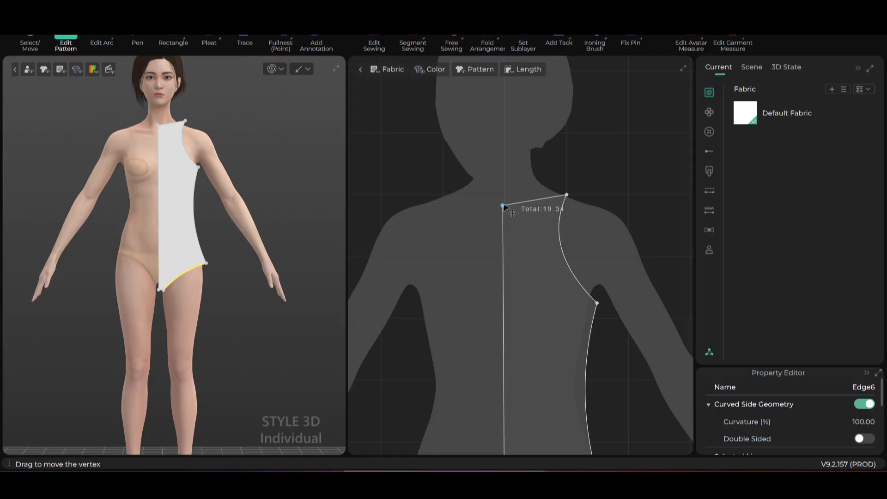
- Lower the centre-front neck point and add a new point on the neckline near the shoulder
{"action": "left_click_drag", "start_coordinate": [503, 205], "coordinate": [503, 248]}
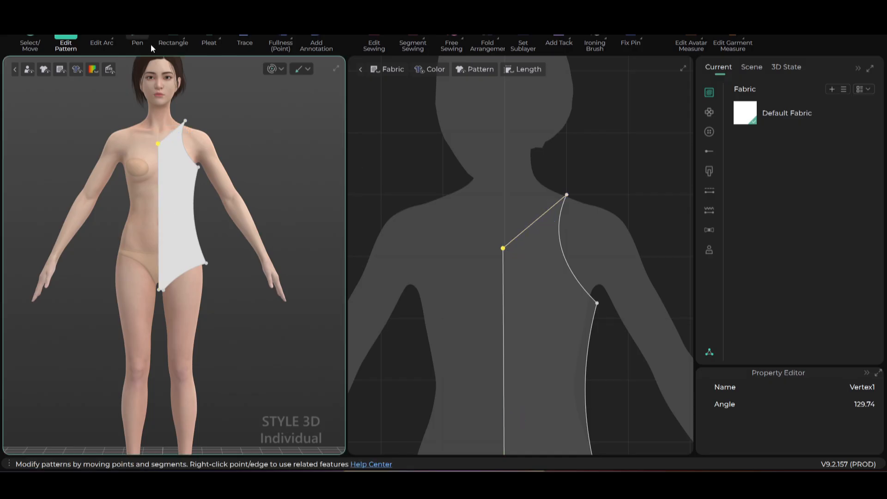
{"action": "left_click", "coordinate": [184, 39]}
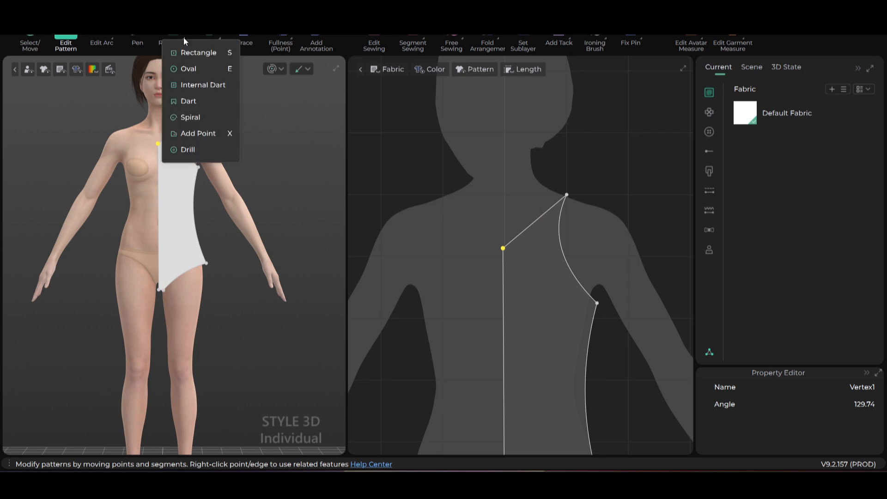
{"action": "left_click", "coordinate": [209, 131]}
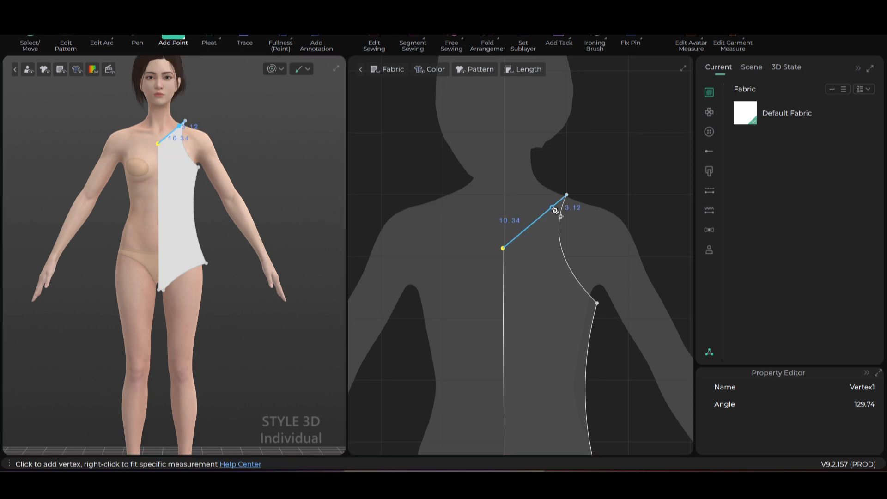
{"action": "left_click", "coordinate": [553, 208]}
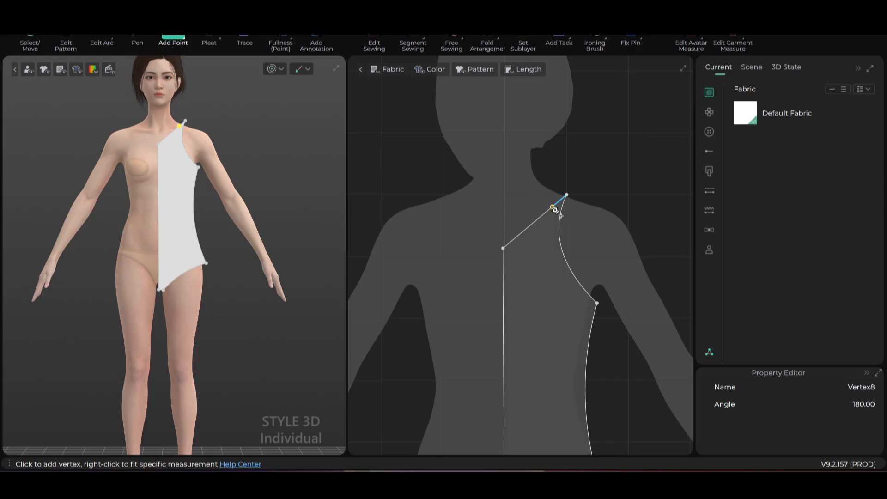
- Raise the new neckline point by the shoulder until its angle reads about 118
{"action": "key", "text": "z"}
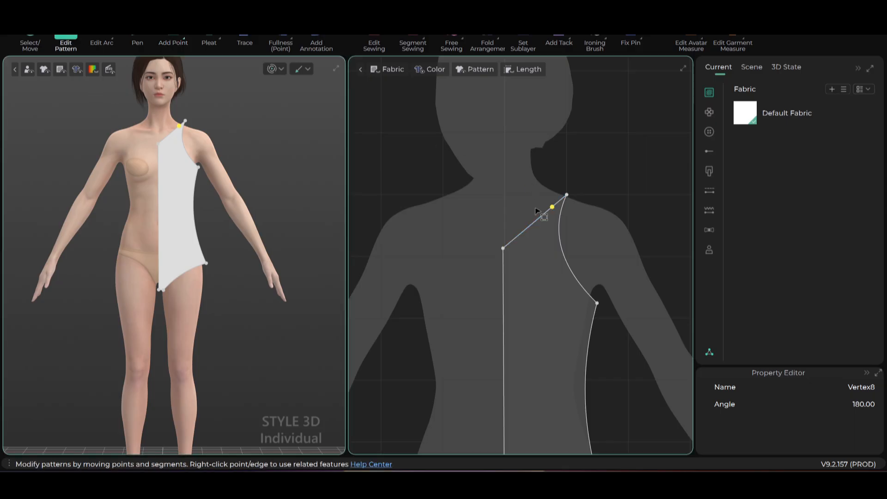
{"action": "left_click_drag", "start_coordinate": [552, 203], "coordinate": [551, 192]}
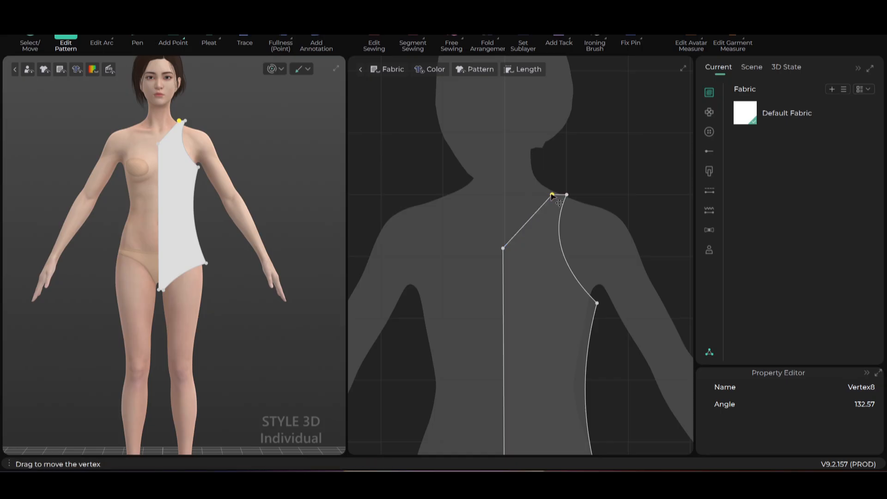
{"action": "scroll", "coordinate": [552, 193], "scroll_direction": "up", "scroll_amount": 3}
{"action": "left_click", "coordinate": [551, 192]}
{"action": "left_click_drag", "start_coordinate": [552, 193], "coordinate": [550, 188]}
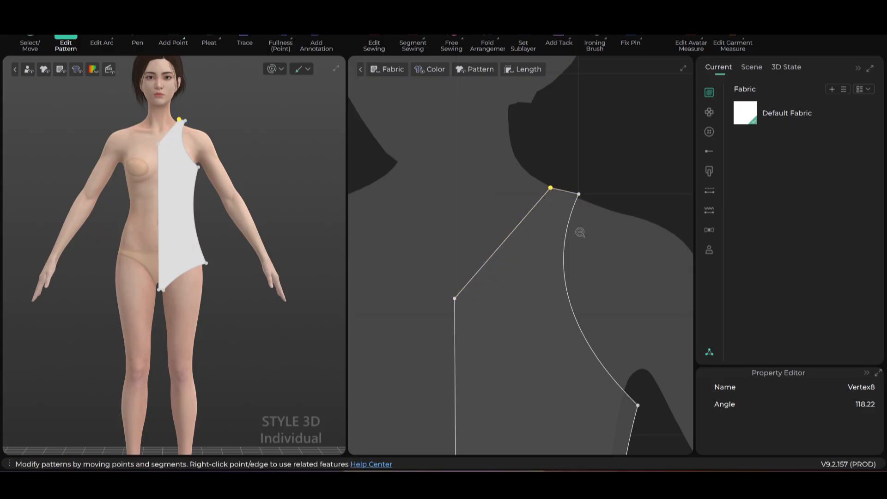
{"action": "scroll", "coordinate": [580, 249], "scroll_direction": "down", "scroll_amount": 5}
{"action": "scroll", "coordinate": [606, 300], "scroll_direction": "up", "scroll_amount": 3}
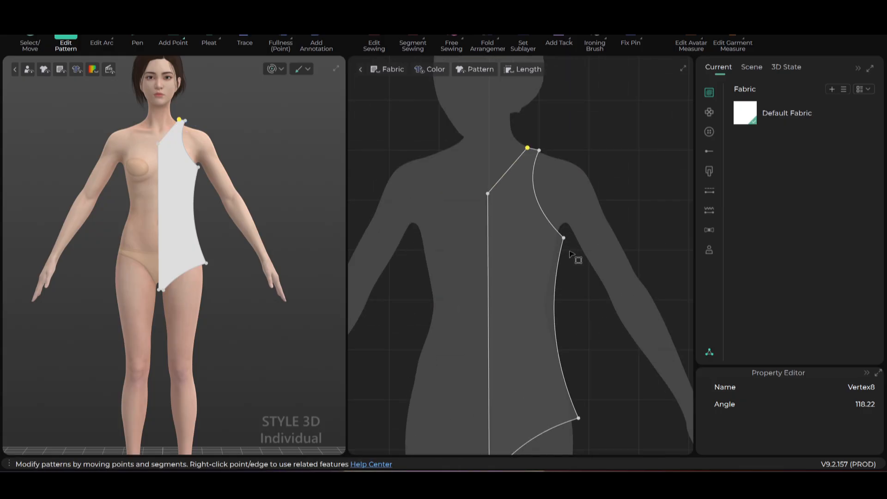
{"action": "scroll", "coordinate": [559, 199], "scroll_direction": "down", "scroll_amount": 4}
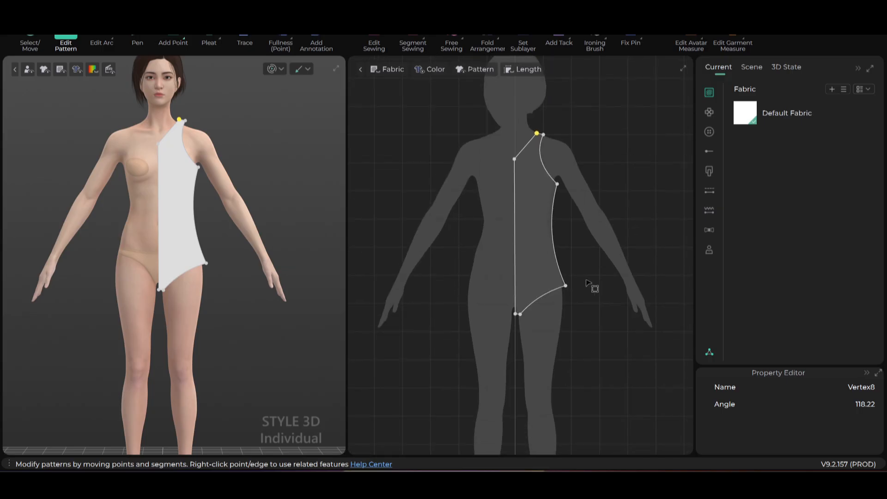
{"action": "scroll", "coordinate": [587, 281], "scroll_direction": "up", "scroll_amount": 2}
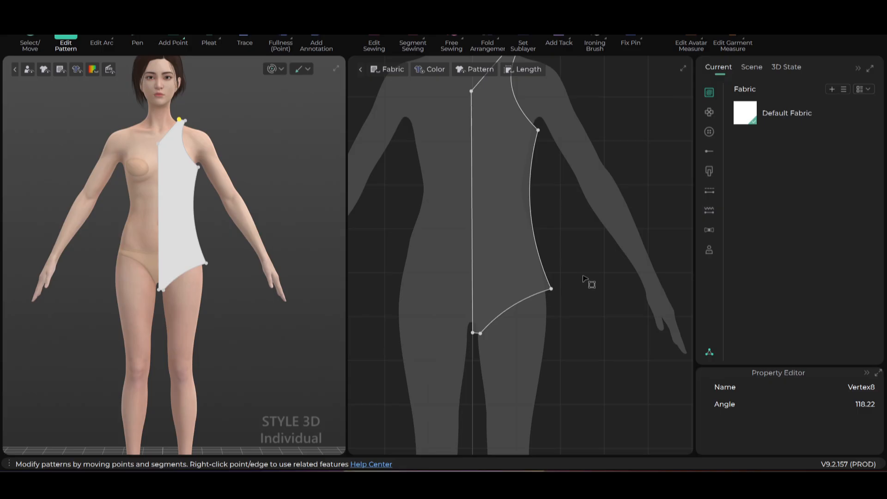
- Bring the leg opening into view and select the pattern's hip point
{"action": "middle_click_drag", "start_coordinate": [588, 284], "coordinate": [603, 276]}
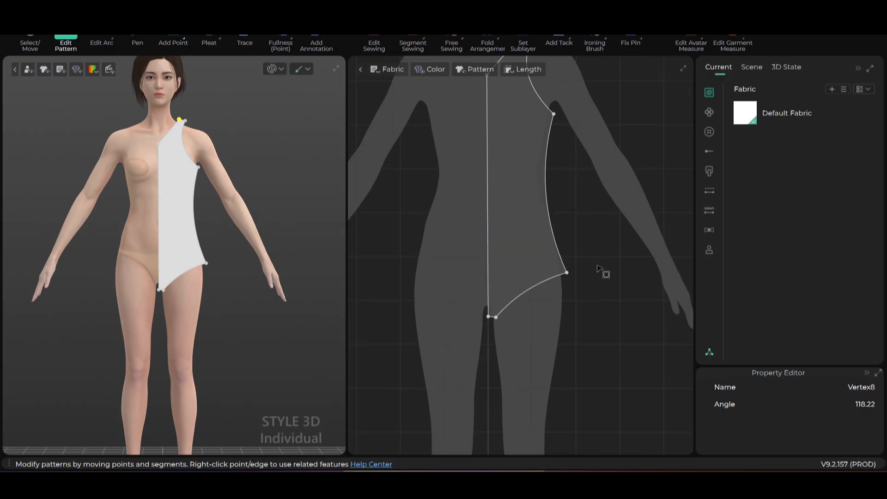
{"action": "left_click", "coordinate": [566, 273]}
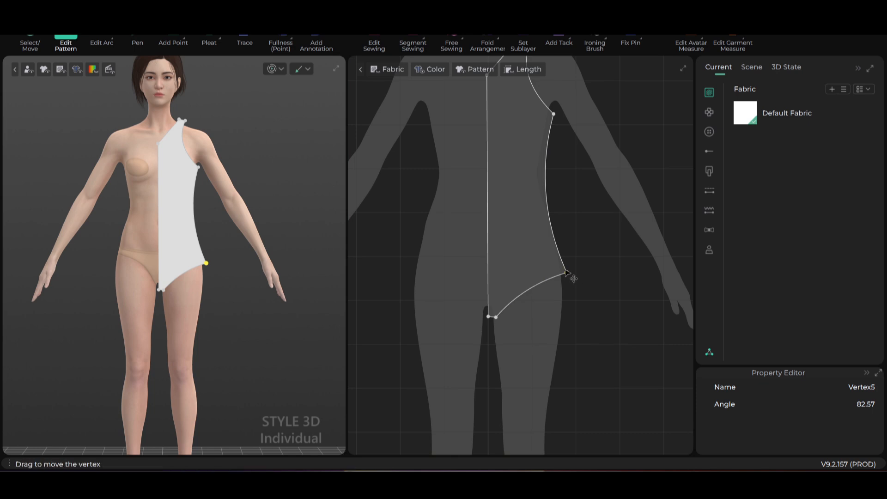
{"action": "scroll", "coordinate": [593, 244], "scroll_direction": "down", "scroll_amount": 2}
{"action": "scroll", "coordinate": [591, 240], "scroll_direction": "up", "scroll_amount": 3}
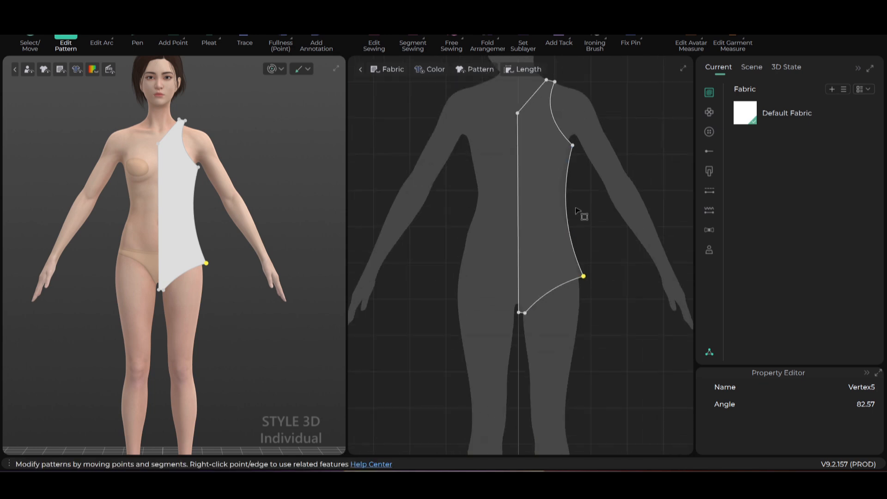
- Make a symmetric copy of Pattern1 on the avatar's other side and select both halves
{"action": "key", "text": "q"}
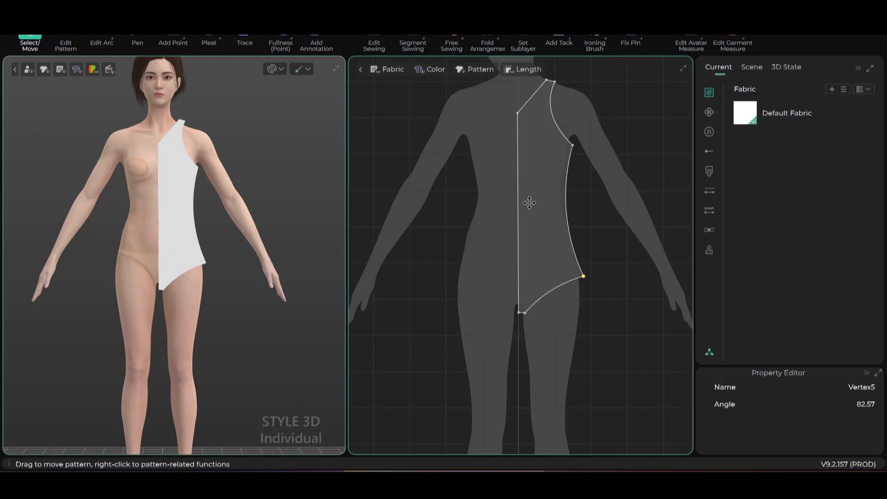
{"action": "right_click", "coordinate": [532, 203]}
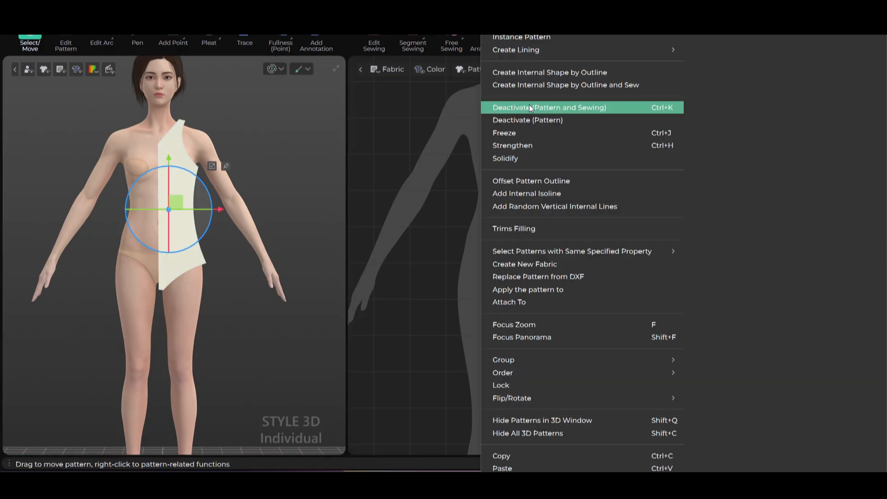
{"action": "left_click", "coordinate": [522, 24]}
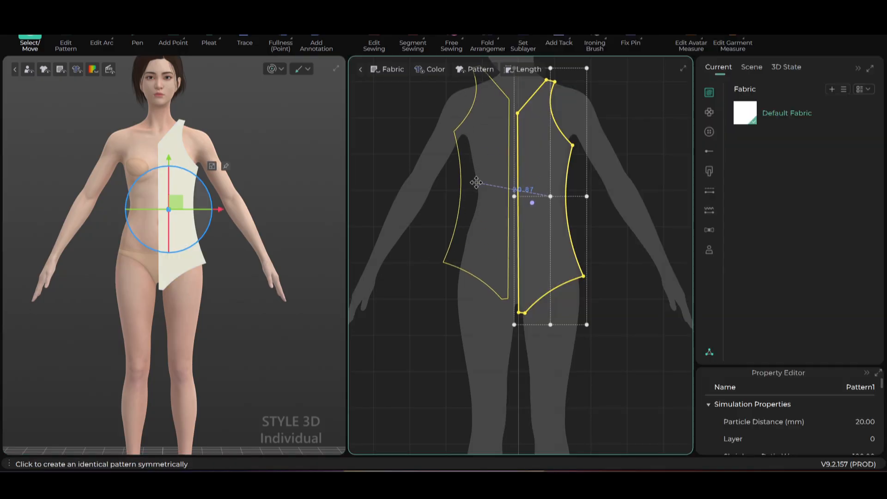
{"action": "left_click", "coordinate": [476, 207]}
{"action": "scroll", "coordinate": [476, 207], "scroll_direction": "down", "scroll_amount": 3}
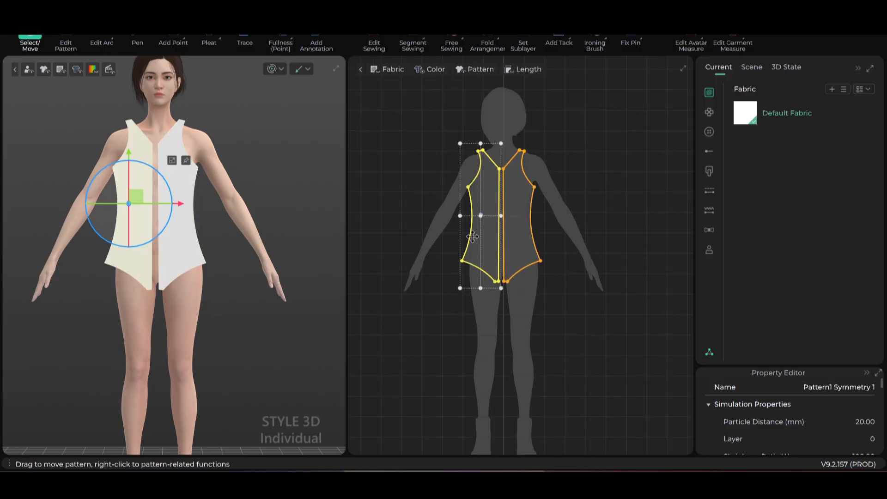
{"action": "left_click", "coordinate": [409, 186]}
{"action": "left_click_drag", "start_coordinate": [439, 148], "coordinate": [577, 310]}
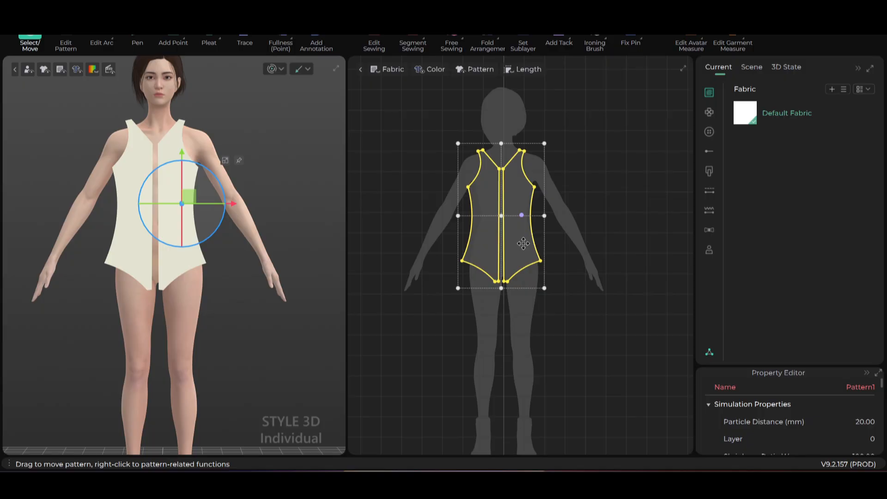
- Copy and paste both bodice halves, placing the duplicate beside the originals
{"action": "key", "text": "ctrl+c"}
{"action": "key", "text": "ctrl+v"}
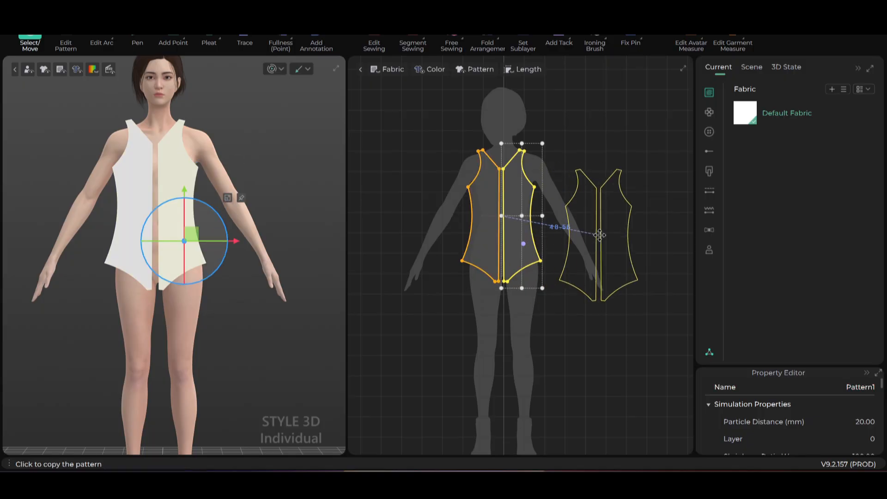
{"action": "left_click", "coordinate": [609, 240]}
{"action": "scroll", "coordinate": [253, 247], "scroll_direction": "down", "scroll_amount": 4}
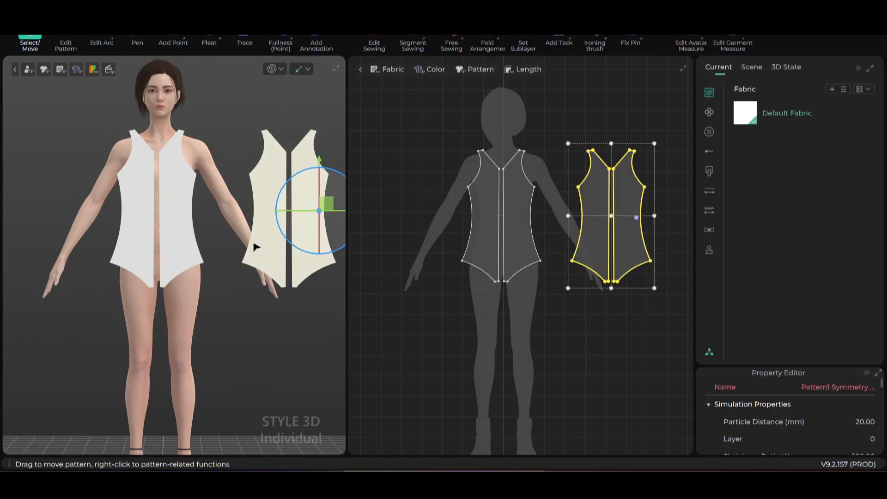
- Move the duplicated pair behind the avatar as back panels and view them from behind
{"action": "right_click_drag", "start_coordinate": [221, 259], "coordinate": [129, 274]}
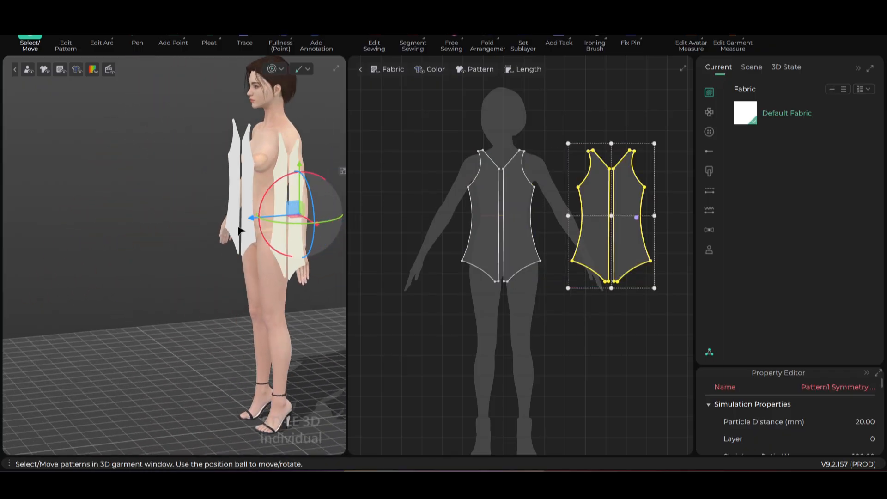
{"action": "middle_click_drag", "start_coordinate": [275, 232], "coordinate": [200, 273]}
{"action": "right_click_drag", "start_coordinate": [200, 273], "coordinate": [189, 243]}
{"action": "left_click_drag", "start_coordinate": [189, 242], "coordinate": [264, 220]}
{"action": "right_click_drag", "start_coordinate": [265, 219], "coordinate": [111, 205]}
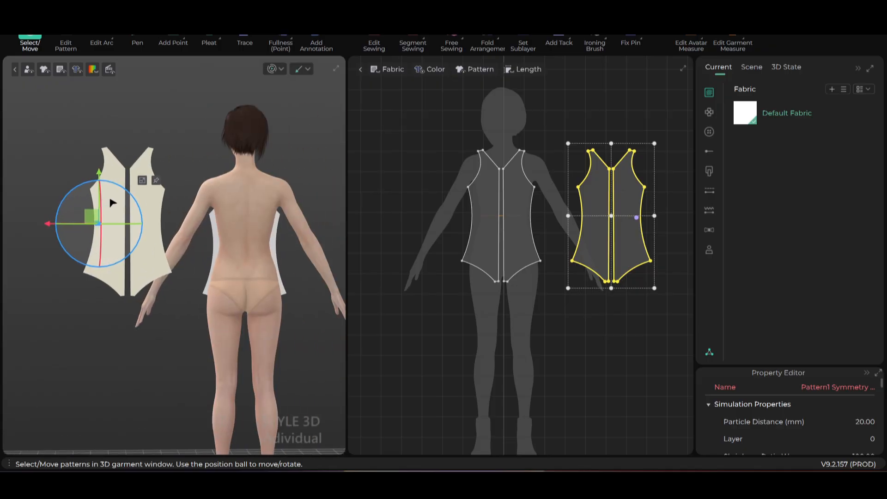
{"action": "left_click_drag", "start_coordinate": [95, 215], "coordinate": [212, 236]}
{"action": "right_click_drag", "start_coordinate": [213, 236], "coordinate": [291, 256]}
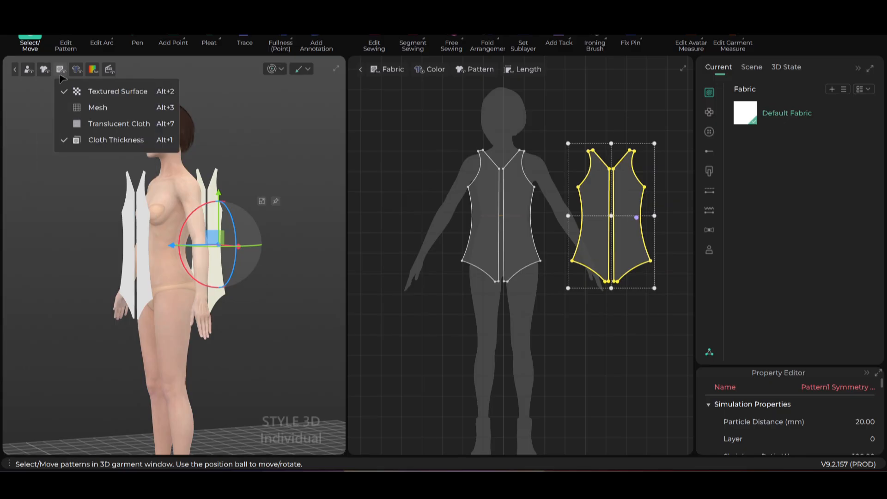
{"action": "mouse_move", "coordinate": [60, 73]}
{"action": "right_click_drag", "start_coordinate": [241, 309], "coordinate": [285, 172]}
{"action": "left_click", "coordinate": [290, 159]}
{"action": "right_click_drag", "start_coordinate": [255, 290], "coordinate": [243, 292]}
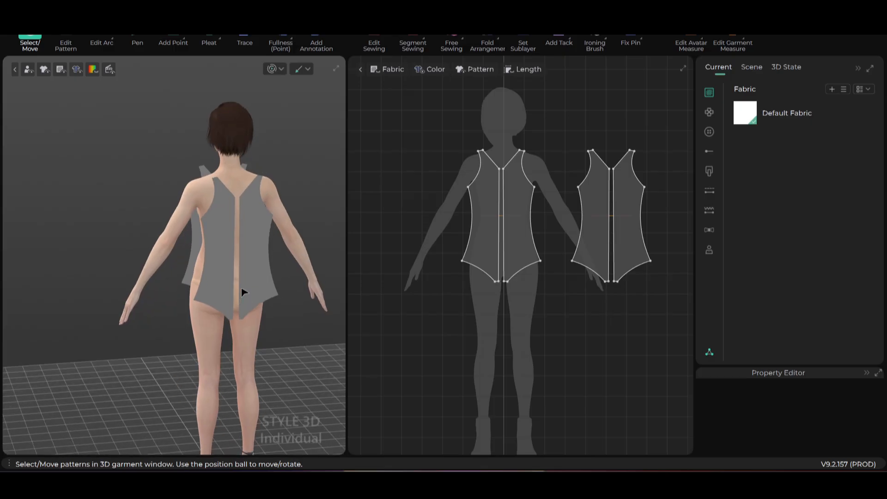
- Flip the back pieces with Flip Horizontally 3D, then Flip Unidirectionally 3D, and deselect
{"action": "right_click", "coordinate": [218, 248]}
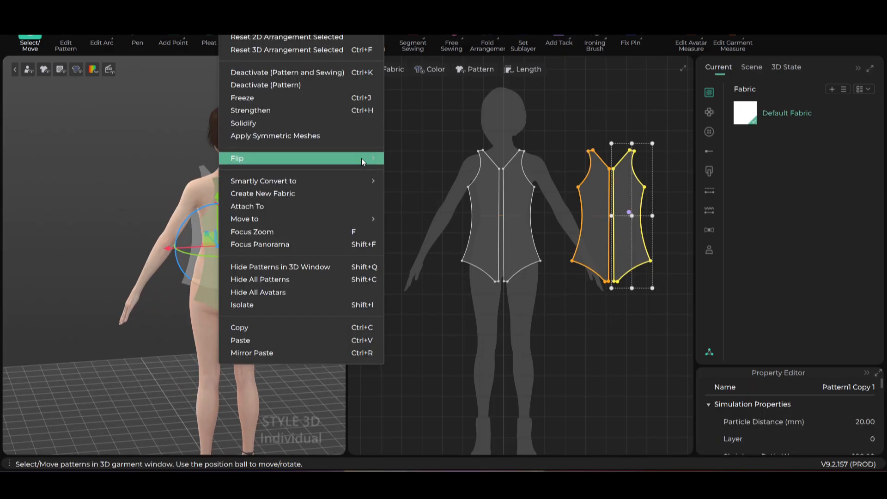
{"action": "mouse_move", "coordinate": [378, 157]}
{"action": "left_click", "coordinate": [408, 184]}
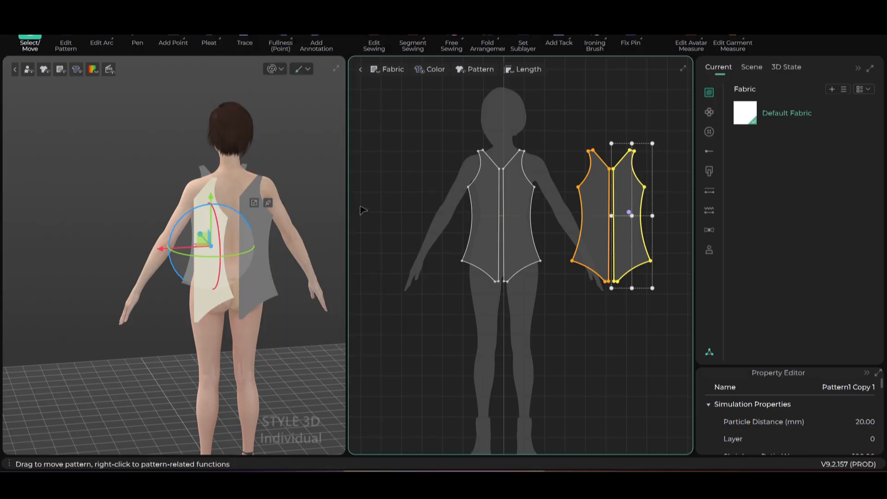
{"action": "right_click", "coordinate": [258, 230]}
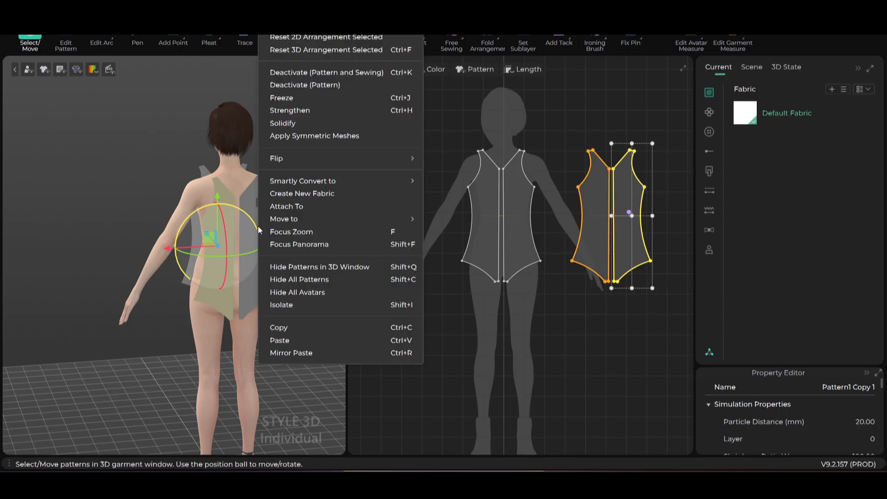
{"action": "mouse_move", "coordinate": [364, 160]}
{"action": "left_click", "coordinate": [448, 160]}
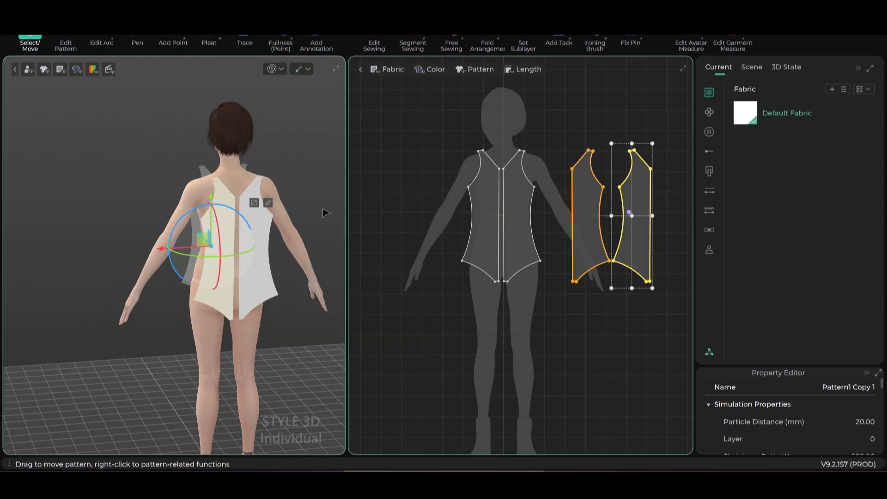
{"action": "left_click", "coordinate": [291, 174]}
- Orbit around the avatar to check the flipped back panels
{"action": "scroll", "coordinate": [240, 259], "scroll_direction": "down", "scroll_amount": 2}
{"action": "right_click_drag", "start_coordinate": [232, 262], "coordinate": [306, 245]}
{"action": "scroll", "coordinate": [277, 226], "scroll_direction": "up", "scroll_amount": 5}
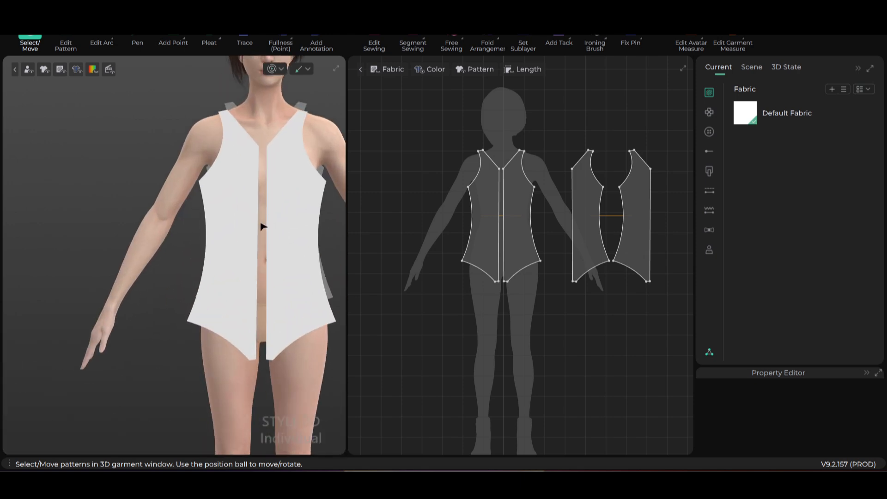
{"action": "middle_click_drag", "start_coordinate": [263, 227], "coordinate": [227, 277]}
{"action": "right_click_drag", "start_coordinate": [268, 198], "coordinate": [255, 198]}
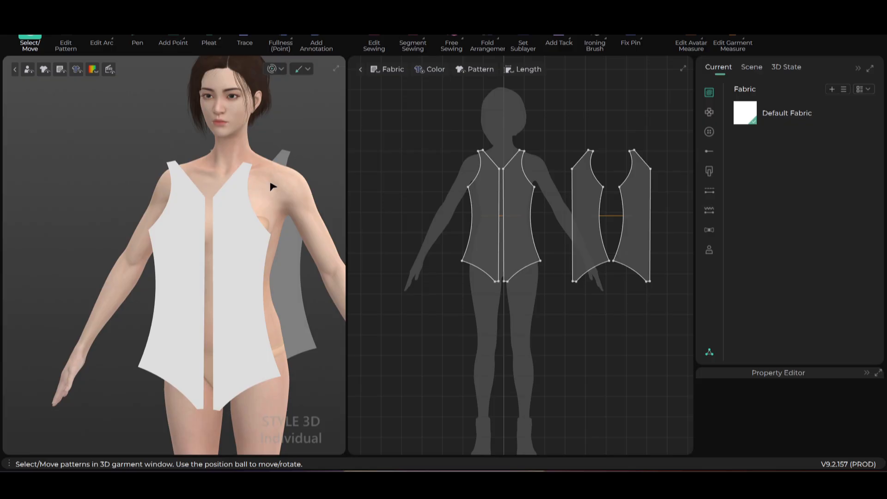
{"action": "scroll", "coordinate": [273, 186], "scroll_direction": "up", "scroll_amount": 3}
{"action": "left_click", "coordinate": [421, 37]}
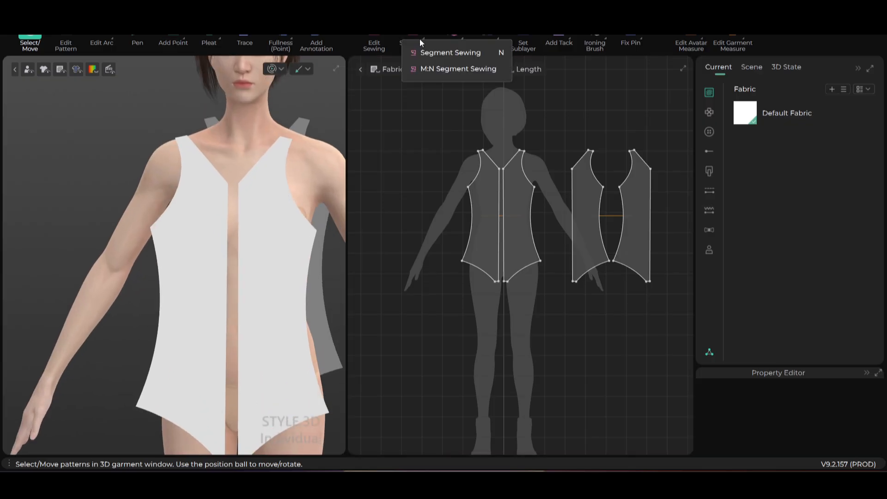
- With Segment Sewing, sew both shoulder seams, joining each back shoulder edge to the front
{"action": "left_click", "coordinate": [418, 51]}
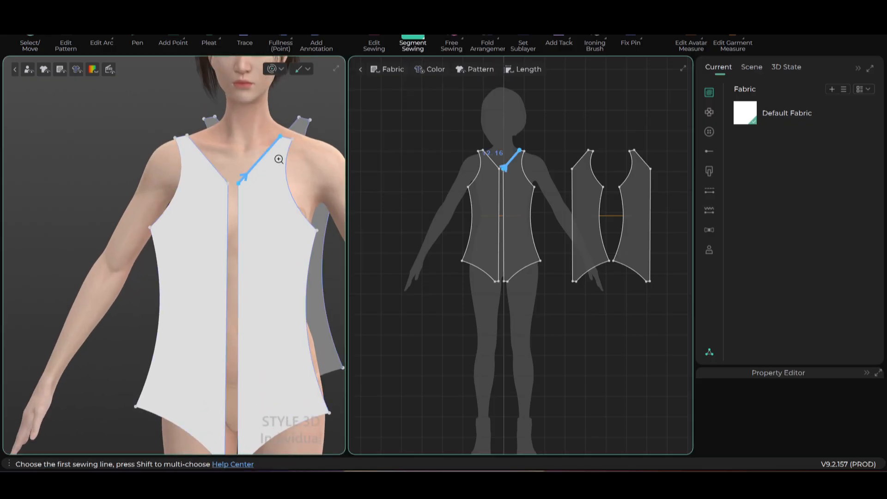
{"action": "middle_click_drag", "start_coordinate": [279, 160], "coordinate": [188, 255]}
{"action": "left_click", "coordinate": [267, 190]}
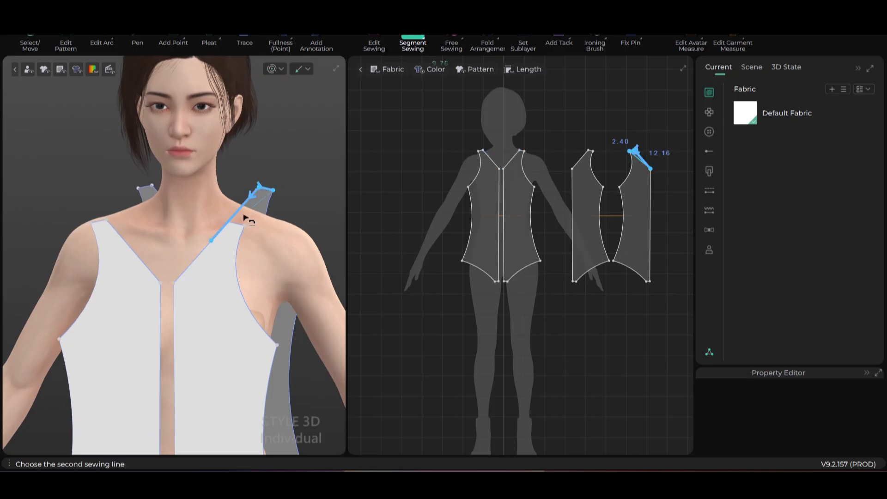
{"action": "scroll", "coordinate": [237, 224], "scroll_direction": "up", "scroll_amount": 2}
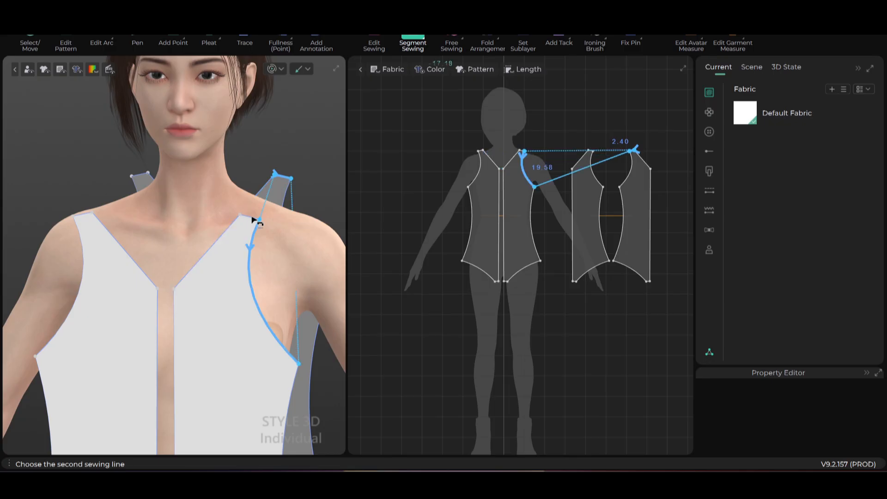
{"action": "scroll", "coordinate": [253, 208], "scroll_direction": "up", "scroll_amount": 2}
{"action": "middle_click_drag", "start_coordinate": [232, 213], "coordinate": [183, 240]}
{"action": "left_click", "coordinate": [217, 236]}
{"action": "right_click_drag", "start_coordinate": [217, 236], "coordinate": [92, 215]}
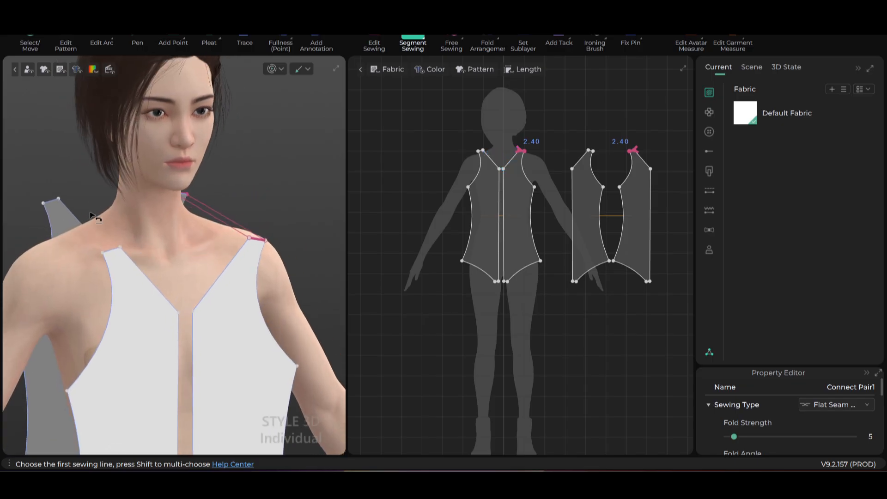
{"action": "left_click", "coordinate": [50, 203]}
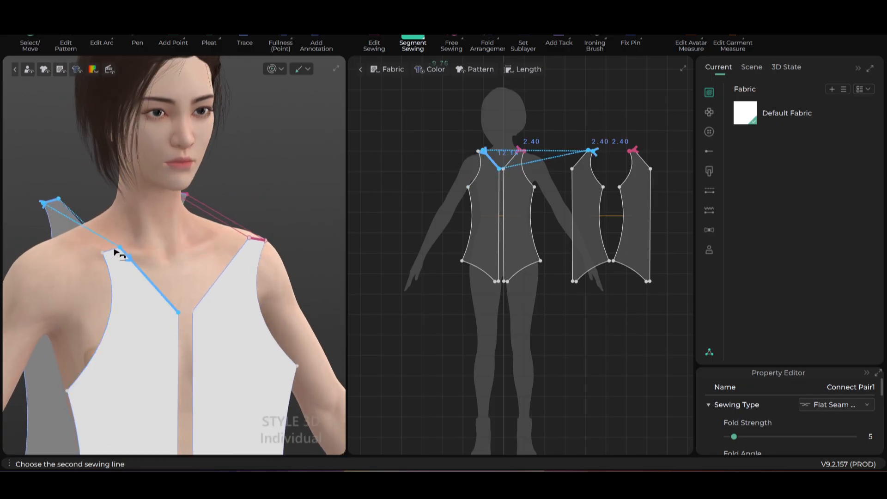
{"action": "scroll", "coordinate": [110, 255], "scroll_direction": "up", "scroll_amount": 5}
{"action": "middle_click_drag", "start_coordinate": [99, 257], "coordinate": [211, 218]}
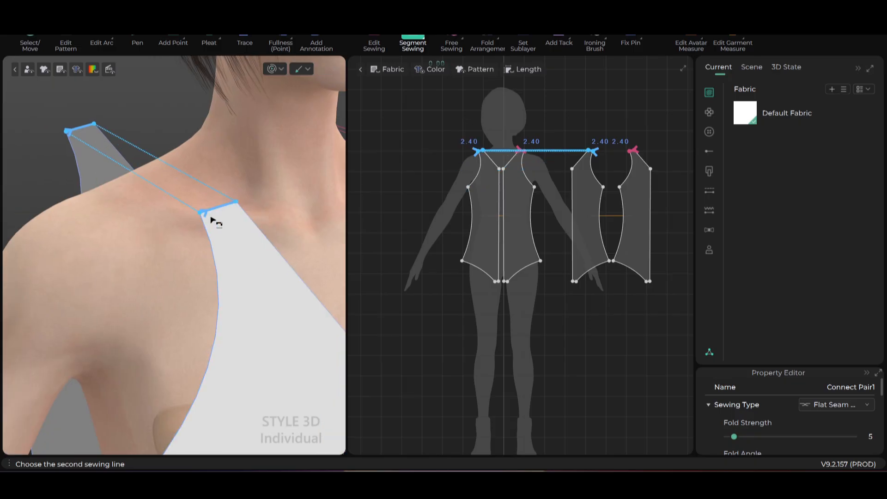
{"action": "left_click", "coordinate": [210, 216]}
{"action": "scroll", "coordinate": [213, 224], "scroll_direction": "down", "scroll_amount": 5}
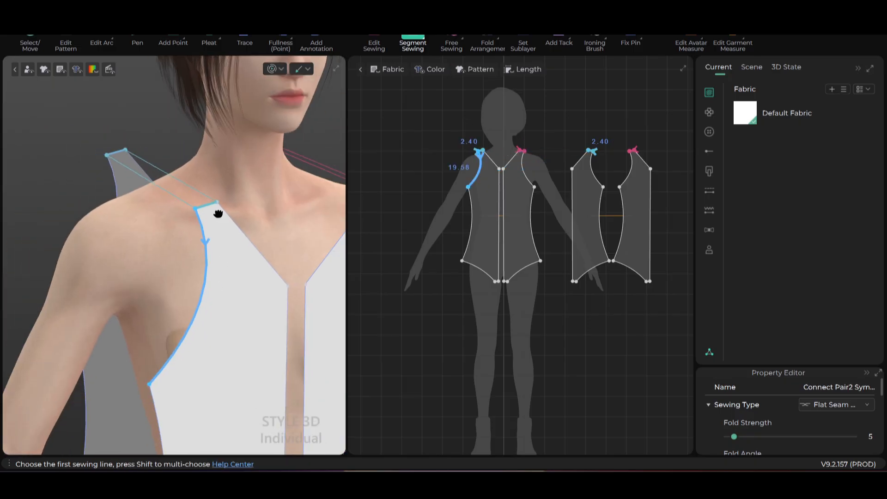
- Sew one side seam, the centre-front seam and the other side seam
{"action": "left_click", "coordinate": [115, 311]}
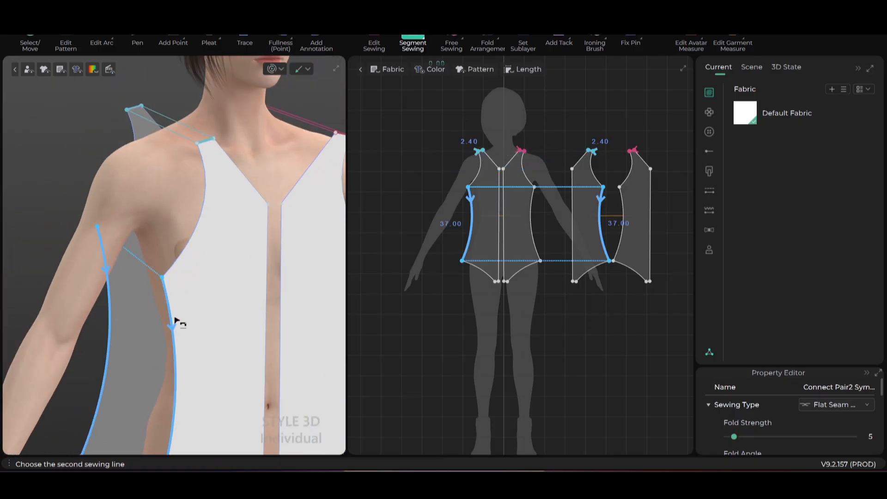
{"action": "left_click", "coordinate": [176, 321]}
{"action": "scroll", "coordinate": [217, 319], "scroll_direction": "down", "scroll_amount": 5}
{"action": "left_click", "coordinate": [233, 321]}
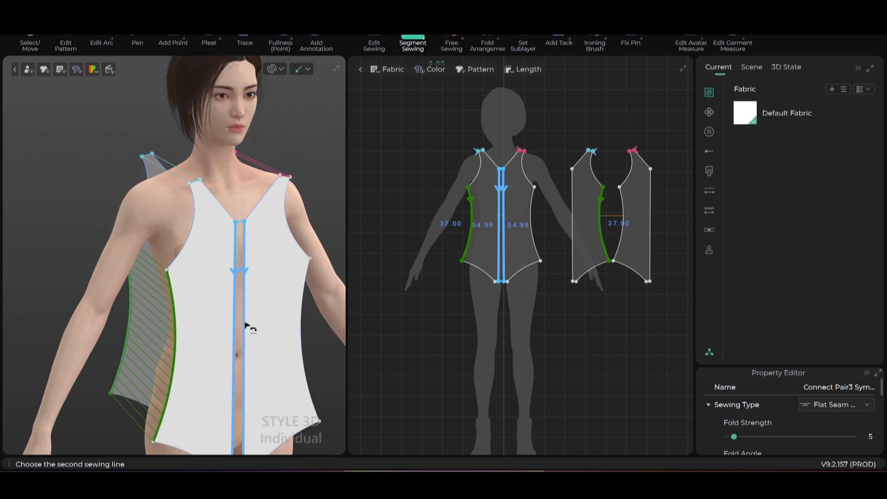
{"action": "left_click", "coordinate": [243, 325]}
{"action": "right_click_drag", "start_coordinate": [243, 325], "coordinate": [134, 321]}
{"action": "left_click", "coordinate": [170, 321]}
{"action": "right_click_drag", "start_coordinate": [254, 327], "coordinate": [193, 326]}
{"action": "left_click", "coordinate": [206, 319]}
- Sew the two centre-back edges together and return to the Select/Move tool
{"action": "scroll", "coordinate": [206, 319], "scroll_direction": "down", "scroll_amount": 4}
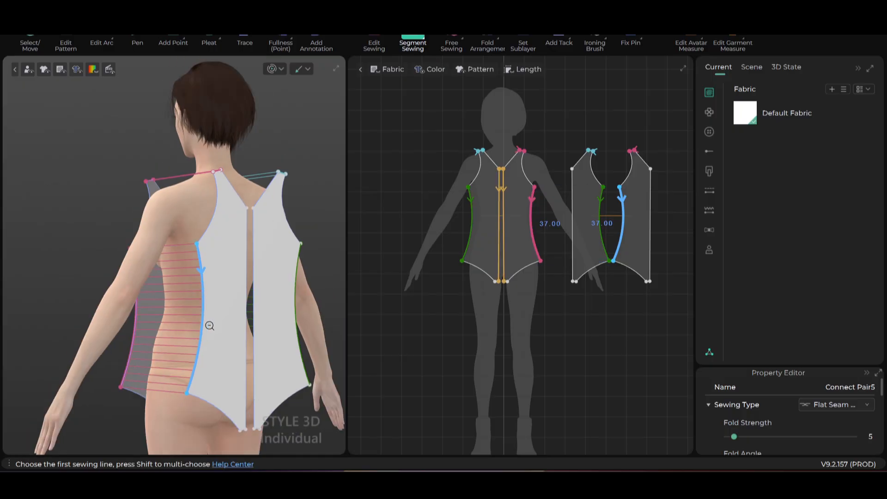
{"action": "scroll", "coordinate": [197, 308], "scroll_direction": "up", "scroll_amount": 3}
{"action": "left_click", "coordinate": [248, 257]}
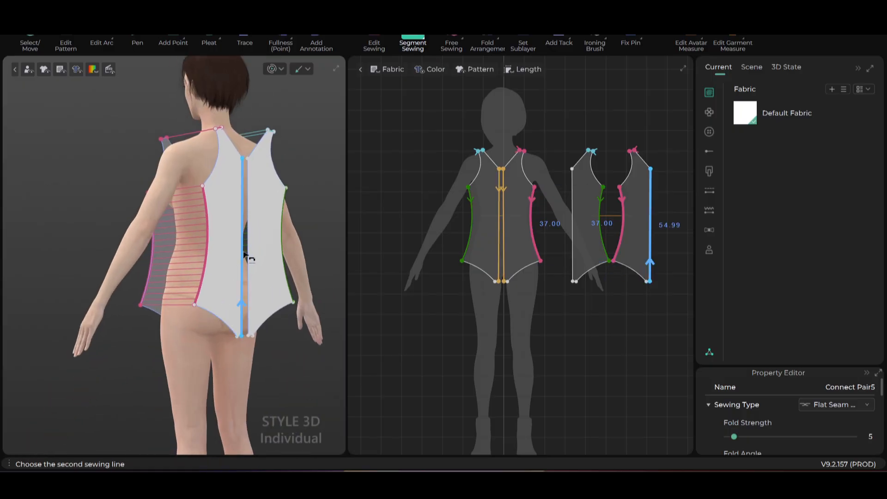
{"action": "left_click", "coordinate": [244, 261]}
{"action": "right_click_drag", "start_coordinate": [184, 332], "coordinate": [276, 325]}
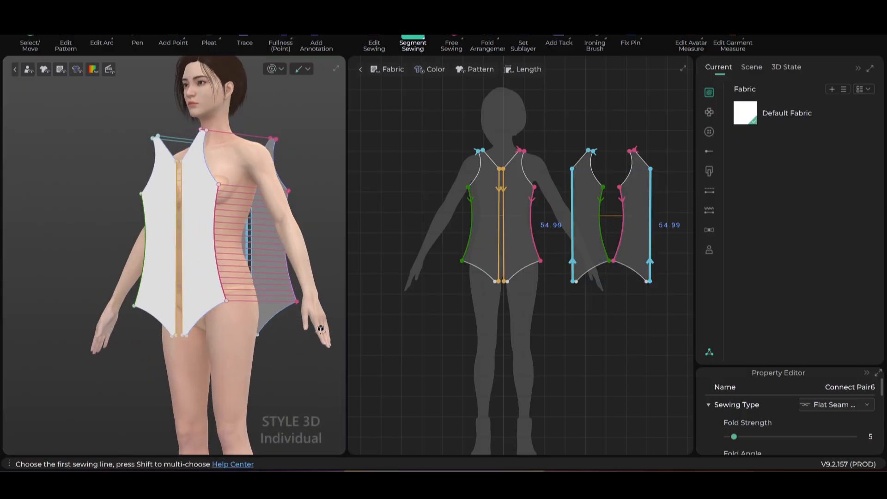
{"action": "scroll", "coordinate": [277, 325], "scroll_direction": "up", "scroll_amount": 4}
{"action": "scroll", "coordinate": [278, 330], "scroll_direction": "up", "scroll_amount": 3}
{"action": "middle_click_drag", "start_coordinate": [279, 333], "coordinate": [246, 287]}
{"action": "right_click_drag", "start_coordinate": [245, 287], "coordinate": [275, 299]}
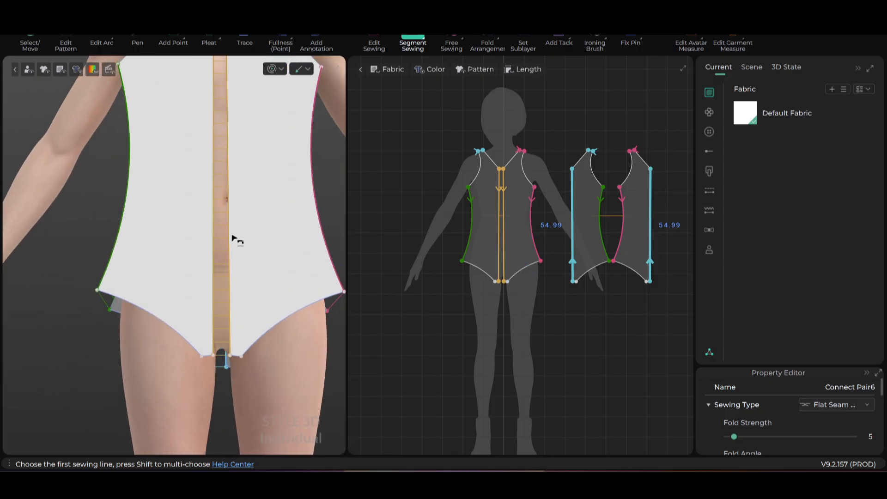
{"action": "left_click", "coordinate": [29, 42]}
{"action": "scroll", "coordinate": [245, 347], "scroll_direction": "down", "scroll_amount": 2}
- Hide the avatar and bring the bottom of the panels into view
{"action": "right_click", "coordinate": [252, 306]}
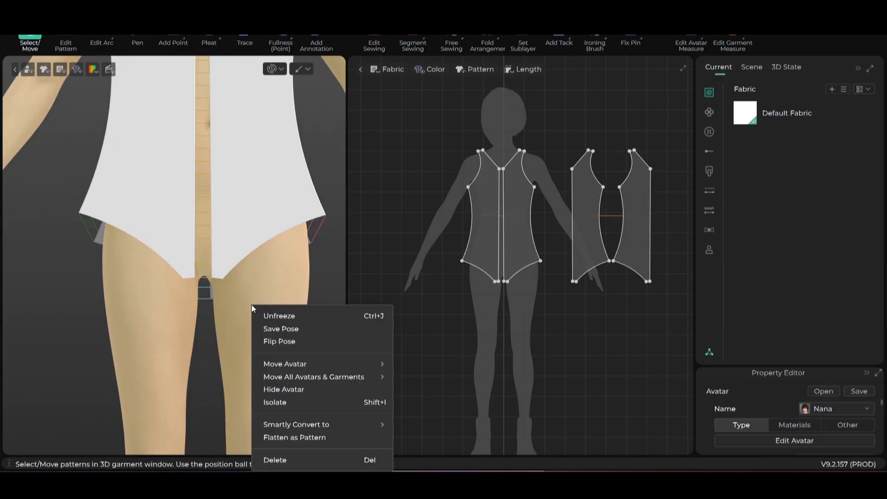
{"action": "left_click", "coordinate": [303, 388]}
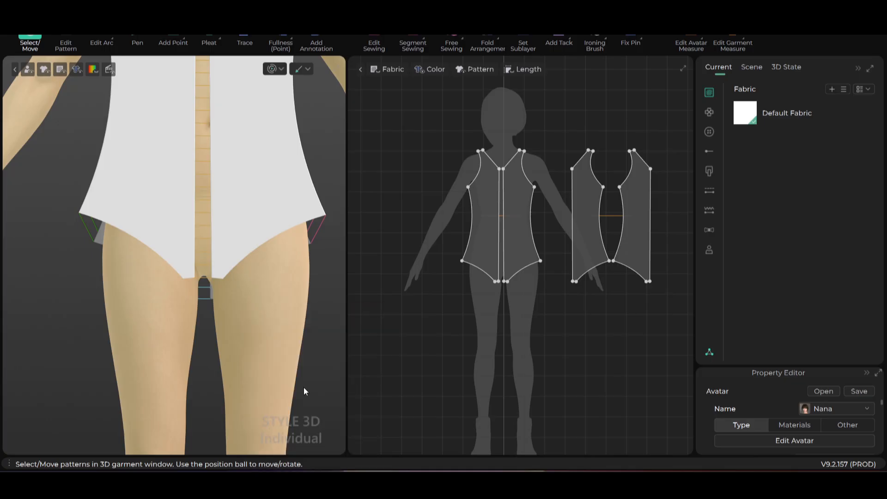
{"action": "scroll", "coordinate": [259, 330], "scroll_direction": "down", "scroll_amount": 1}
{"action": "scroll", "coordinate": [247, 327], "scroll_direction": "up", "scroll_amount": 2}
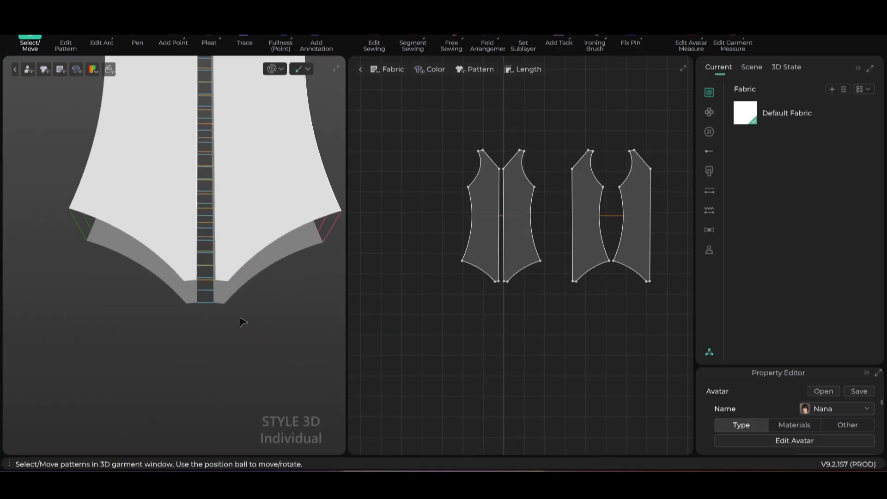
{"action": "scroll", "coordinate": [257, 370], "scroll_direction": "up", "scroll_amount": 6}
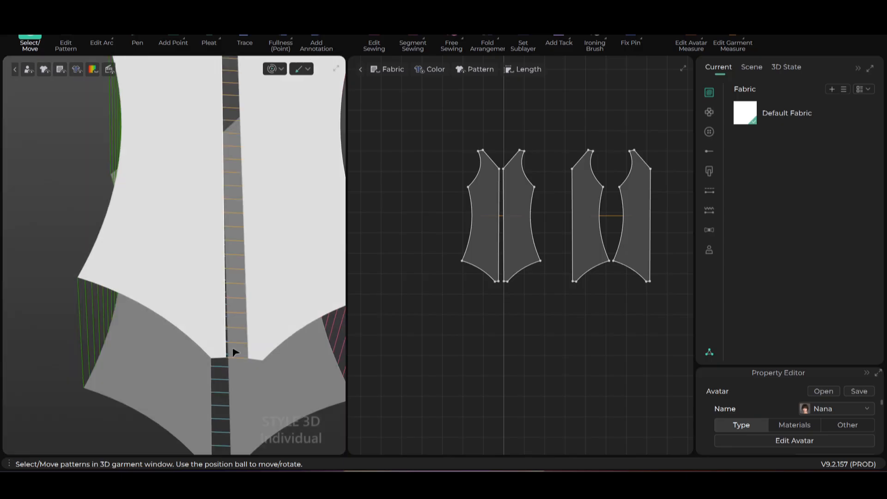
{"action": "middle_click_drag", "start_coordinate": [216, 307], "coordinate": [219, 249]}
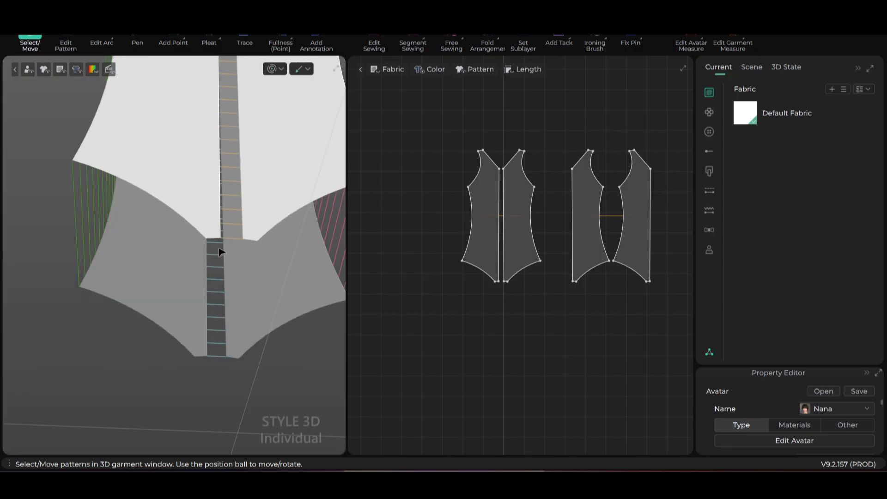
- Segment-sew the front and back crotch edges on both halves of the bodysuit
{"action": "left_click", "coordinate": [411, 42]}
{"action": "left_click", "coordinate": [250, 240]}
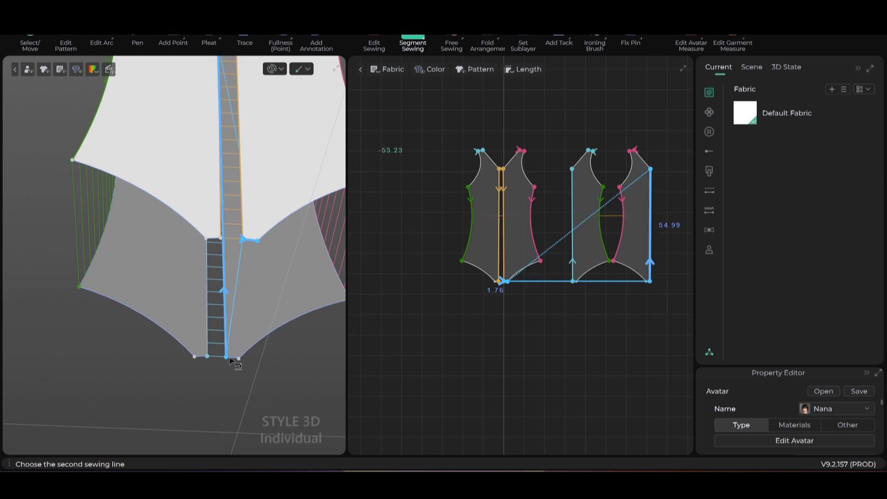
{"action": "scroll", "coordinate": [238, 358], "scroll_direction": "up", "scroll_amount": 4}
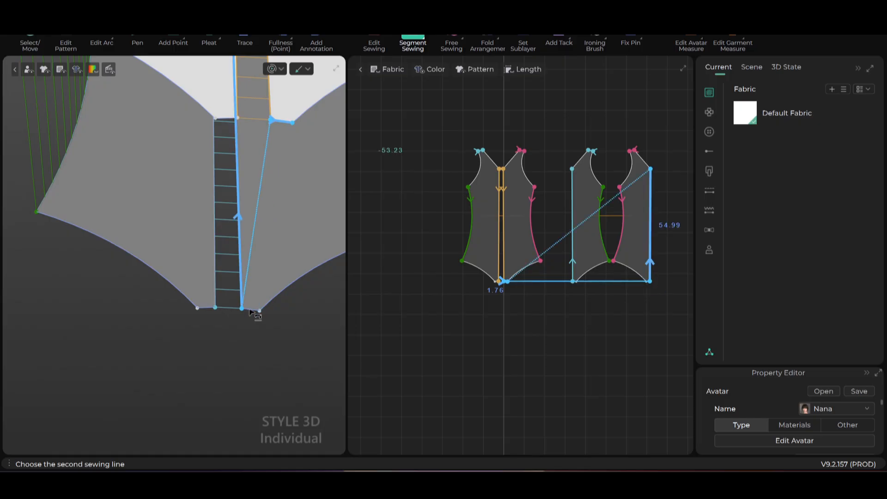
{"action": "middle_click_drag", "start_coordinate": [248, 291], "coordinate": [235, 290]}
{"action": "scroll", "coordinate": [236, 298], "scroll_direction": "down", "scroll_amount": 1}
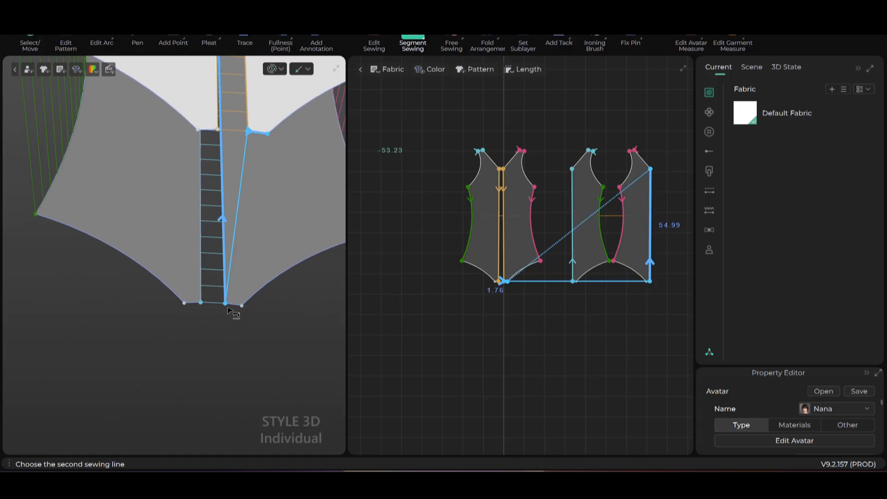
{"action": "scroll", "coordinate": [238, 309], "scroll_direction": "up", "scroll_amount": 1}
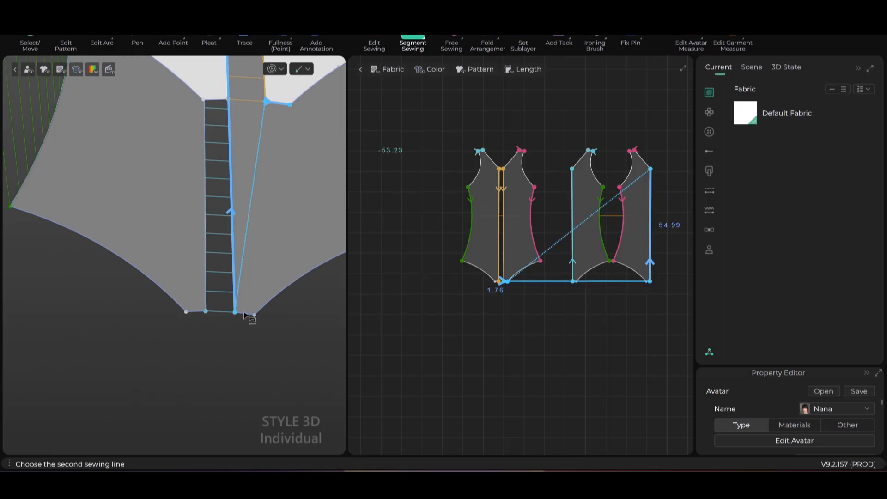
{"action": "left_click", "coordinate": [246, 316]}
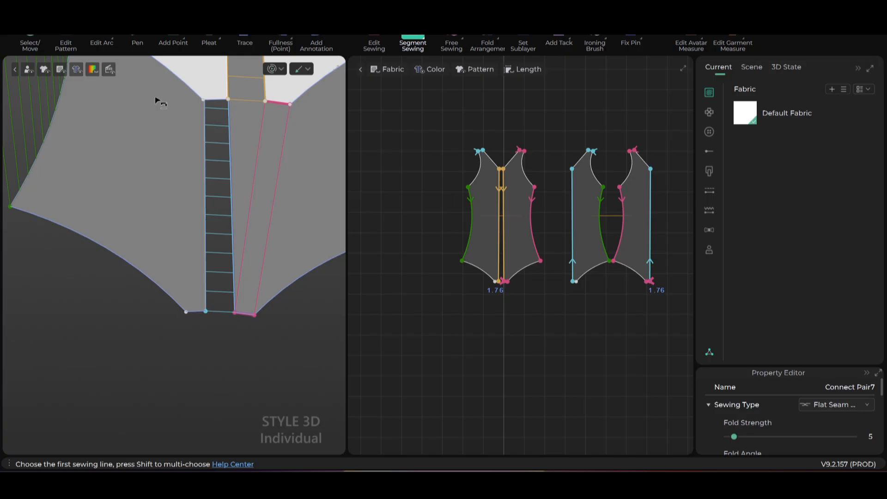
{"action": "left_click", "coordinate": [211, 100]}
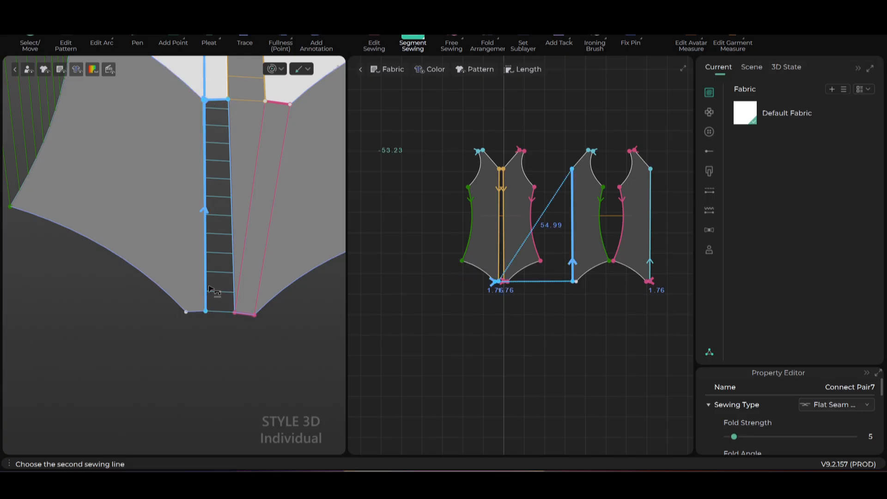
{"action": "left_click", "coordinate": [193, 315]}
{"action": "right_click_drag", "start_coordinate": [217, 339], "coordinate": [212, 287]}
{"action": "scroll", "coordinate": [241, 290], "scroll_direction": "up", "scroll_amount": 1}
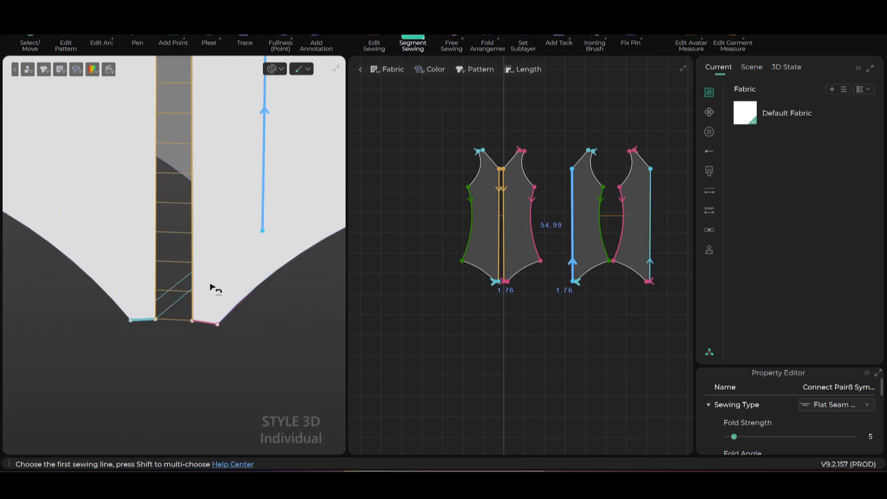
- Show the avatar again and frame the whole garment from the side
{"action": "right_click", "coordinate": [275, 337]}
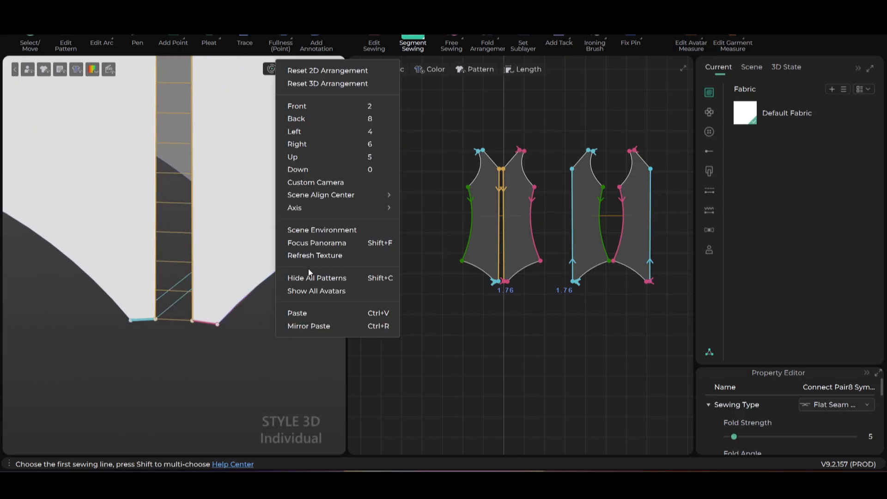
{"action": "left_click", "coordinate": [314, 292]}
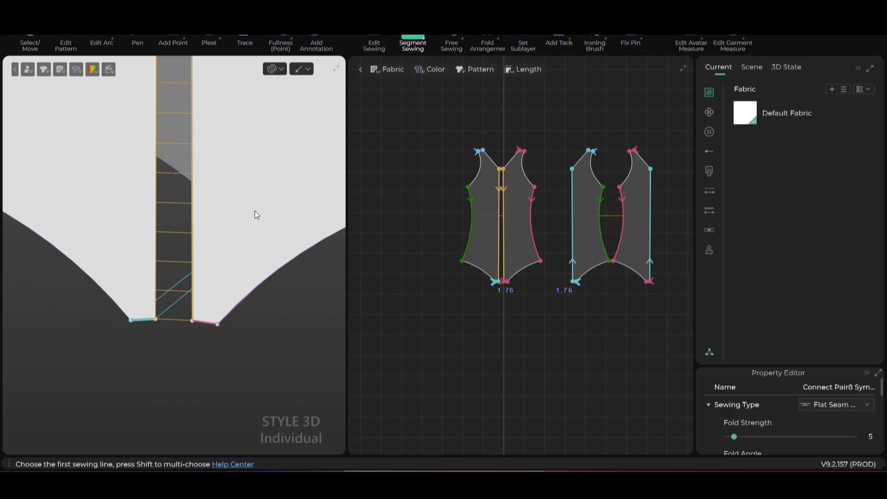
{"action": "right_click_drag", "start_coordinate": [226, 214], "coordinate": [239, 196]}
{"action": "scroll", "coordinate": [240, 196], "scroll_direction": "down", "scroll_amount": 2}
{"action": "scroll", "coordinate": [192, 225], "scroll_direction": "down", "scroll_amount": 1}
{"action": "middle_click_drag", "start_coordinate": [192, 225], "coordinate": [194, 307]}
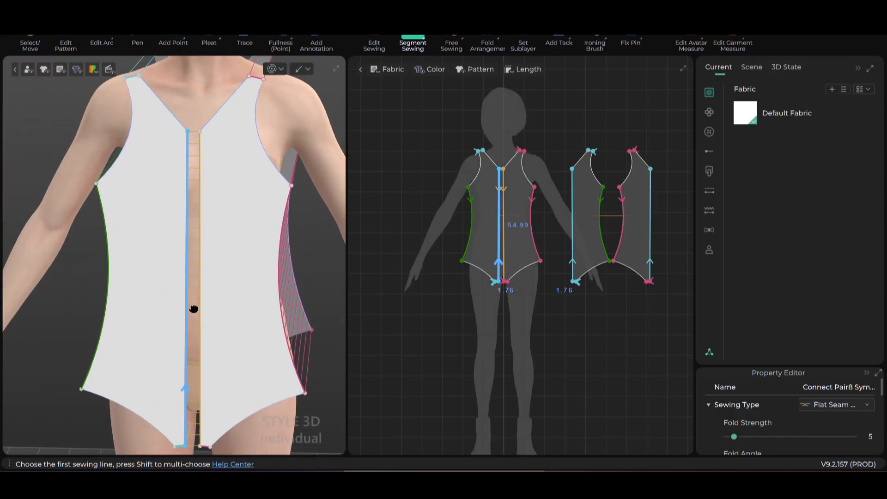
- Run the simulation and pull the right shoulder strap inward toward the neck
{"action": "key", "text": "space"}
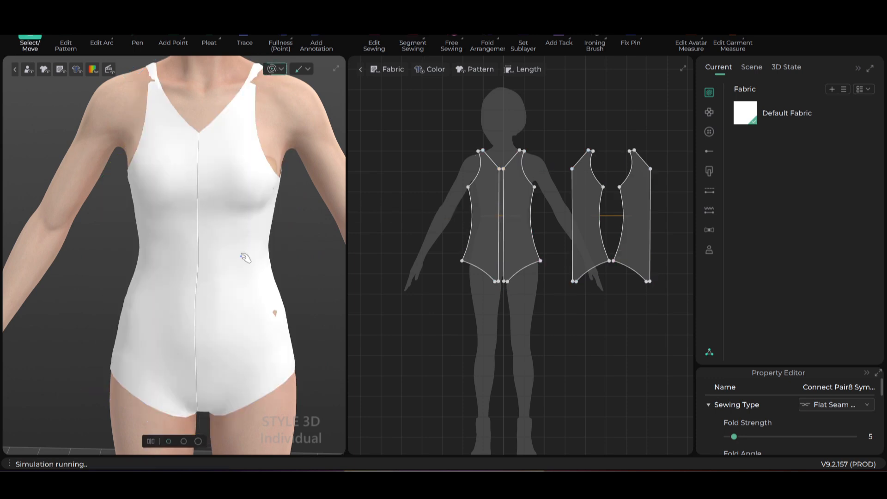
{"action": "scroll", "coordinate": [245, 258], "scroll_direction": "down", "scroll_amount": 1}
{"action": "middle_click_drag", "start_coordinate": [159, 79], "coordinate": [169, 180]}
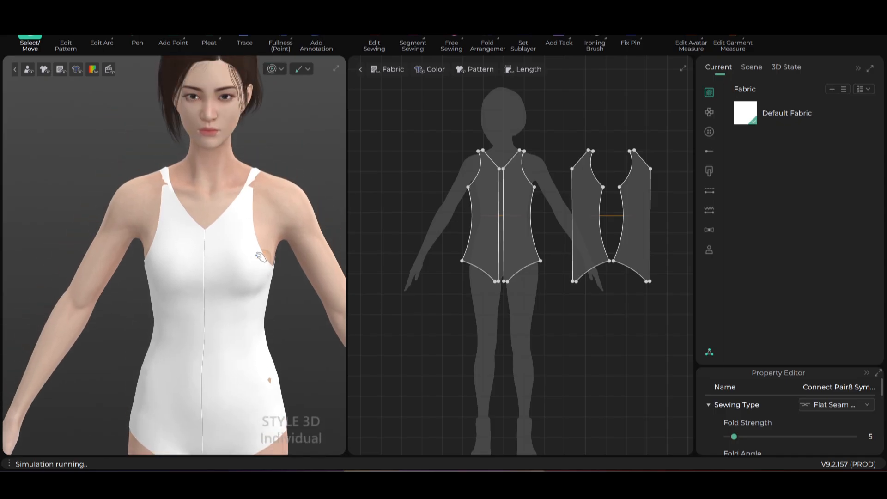
{"action": "left_click", "coordinate": [157, 176]}
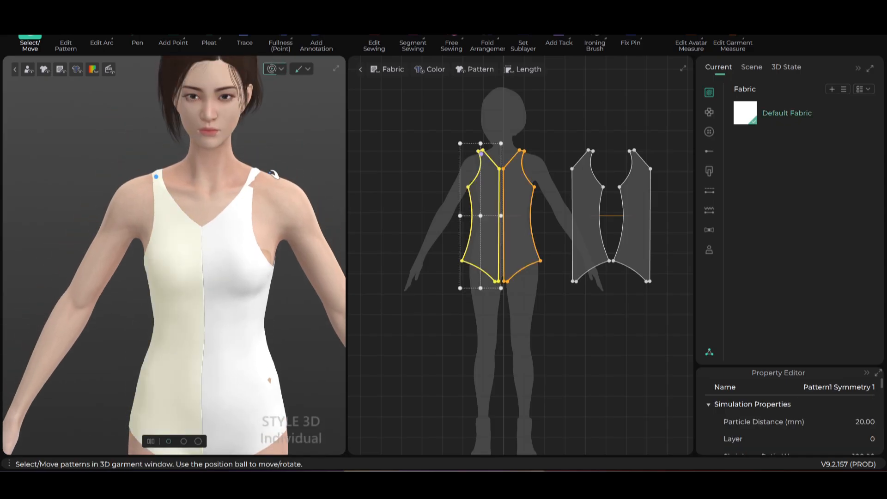
{"action": "left_click", "coordinate": [260, 175]}
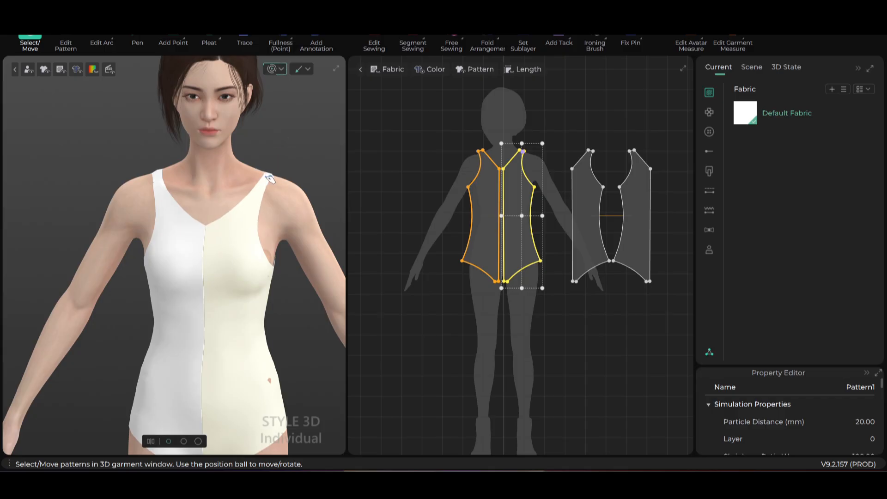
{"action": "left_click_drag", "start_coordinate": [270, 179], "coordinate": [253, 174]}
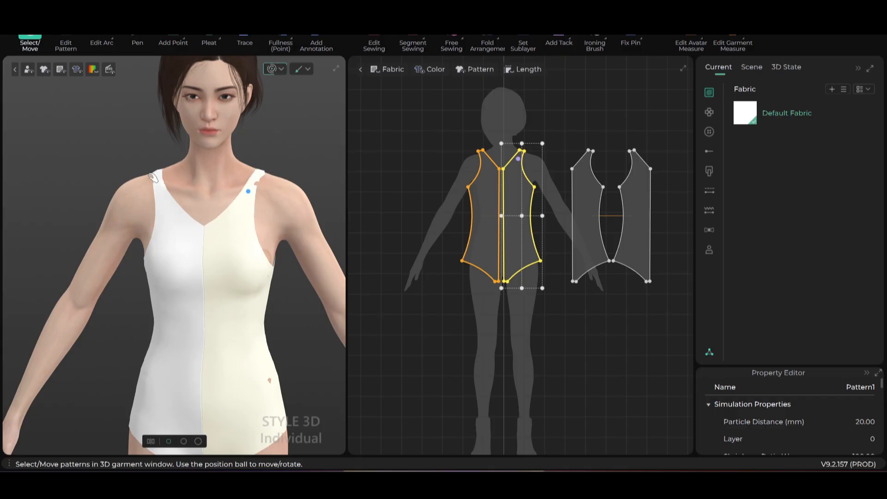
- Select the left front piece and display the sewing lines
{"action": "left_click", "coordinate": [160, 176]}
{"action": "scroll", "coordinate": [528, 238], "scroll_direction": "down", "scroll_amount": 3}
{"action": "scroll", "coordinate": [513, 227], "scroll_direction": "up", "scroll_amount": 4}
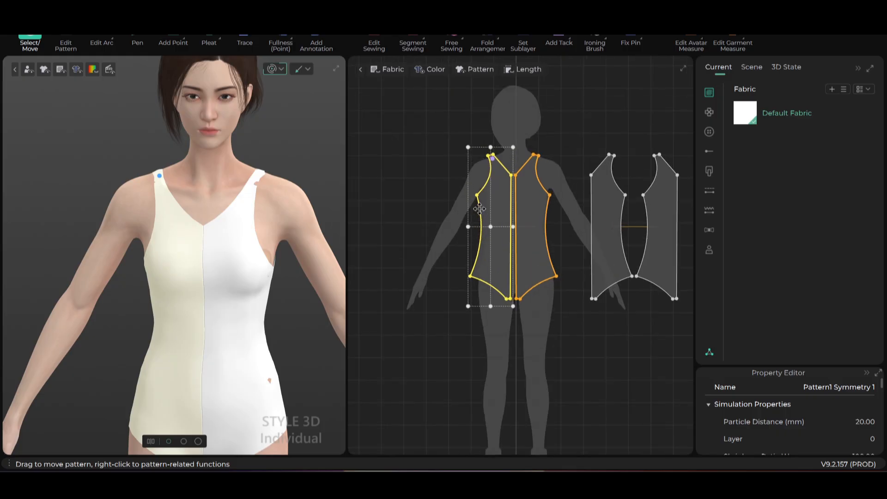
{"action": "left_click", "coordinate": [279, 72]}
- Stop the simulation and orbit to a side view to check the shoulder seams
{"action": "key", "text": "n"}
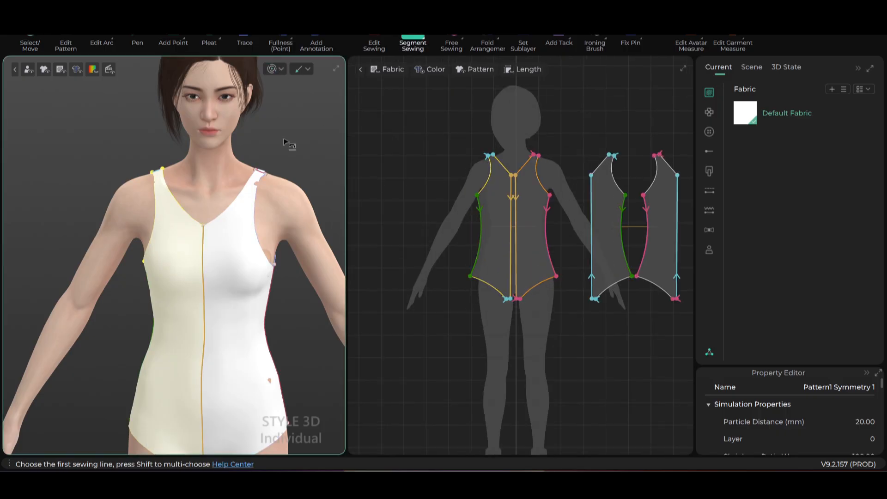
{"action": "scroll", "coordinate": [290, 216], "scroll_direction": "down", "scroll_amount": 1}
{"action": "right_click_drag", "start_coordinate": [290, 216], "coordinate": [245, 242]}
{"action": "scroll", "coordinate": [244, 242], "scroll_direction": "up", "scroll_amount": 8}
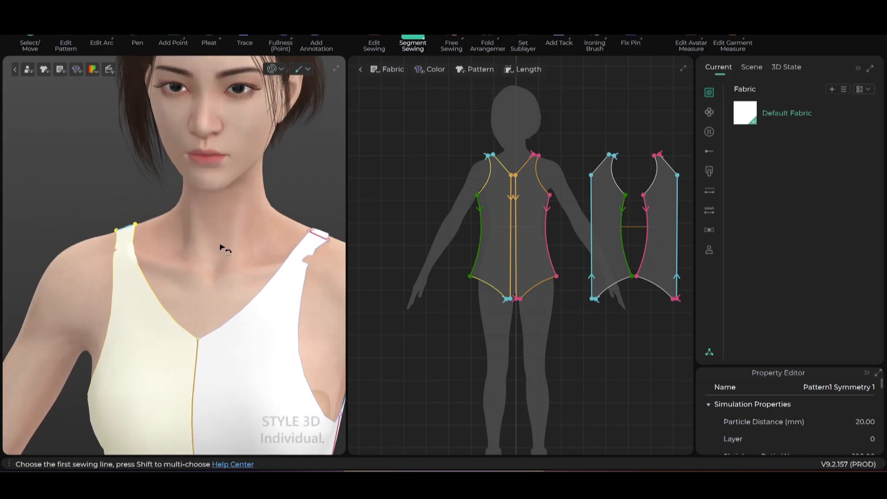
{"action": "scroll", "coordinate": [263, 256], "scroll_direction": "down", "scroll_amount": 2}
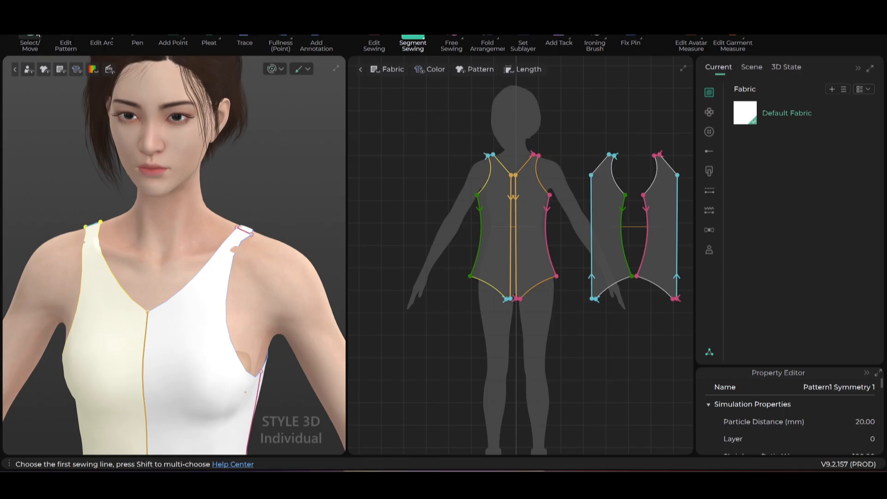
- Return to Select/Move and select the avatar to show its settings
{"action": "left_click", "coordinate": [32, 40]}
{"action": "left_click", "coordinate": [272, 289]}
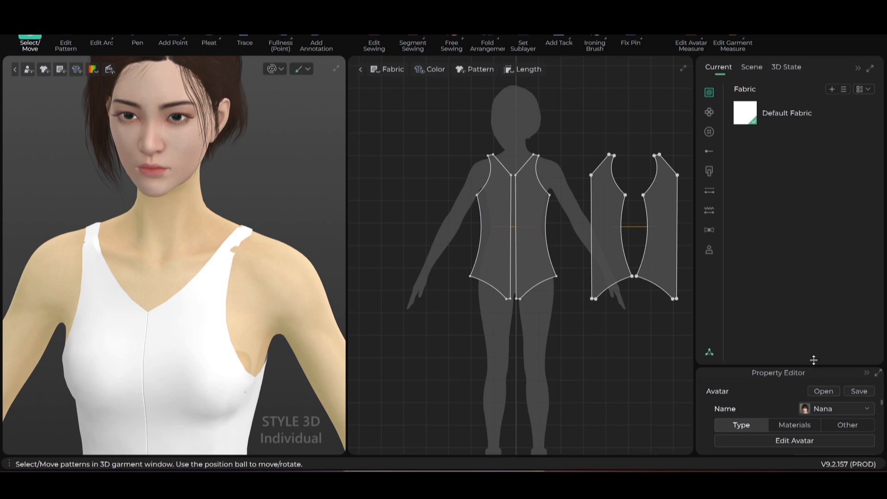
{"action": "left_click_drag", "start_coordinate": [814, 360], "coordinate": [811, 211]}
{"action": "scroll", "coordinate": [836, 387], "scroll_direction": "down", "scroll_amount": 3}
- Raise the avatar's skin offset to 2.13, simulate, and pull the cloth out at the right armpit
{"action": "scroll", "coordinate": [804, 420], "scroll_direction": "down", "scroll_amount": 3}
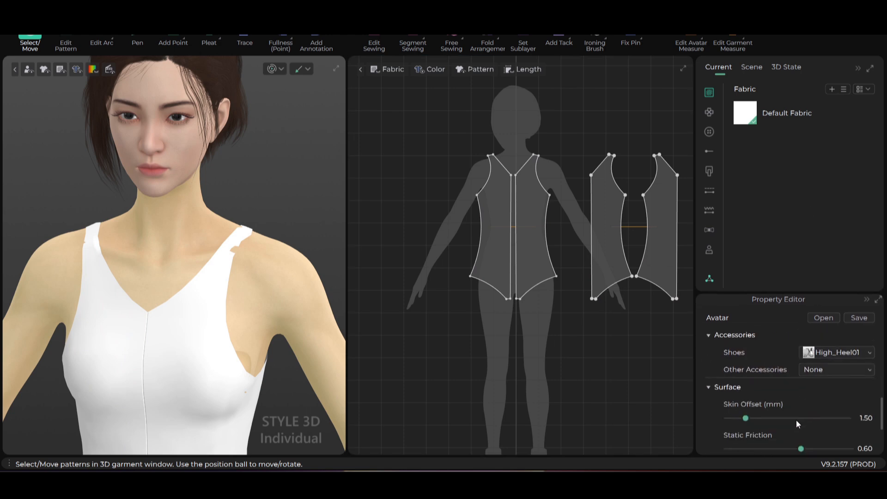
{"action": "left_click_drag", "start_coordinate": [744, 417], "coordinate": [752, 417]}
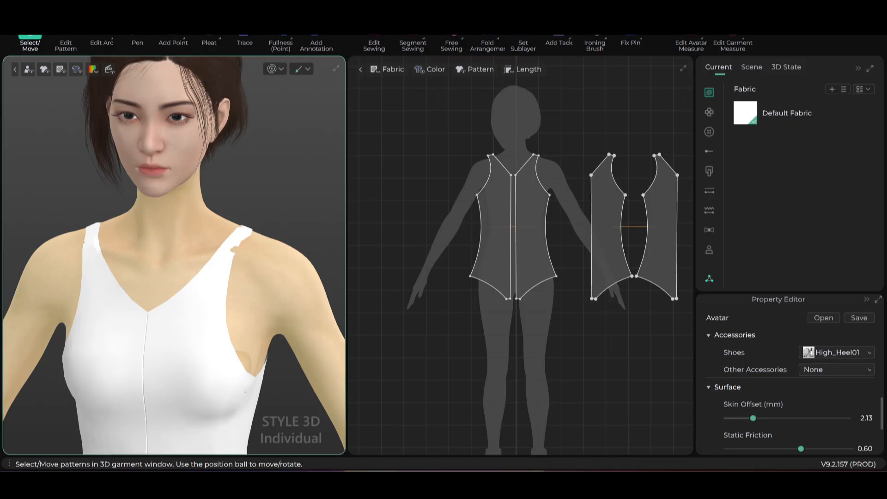
{"action": "left_click", "coordinate": [272, 71]}
{"action": "left_click", "coordinate": [253, 233]}
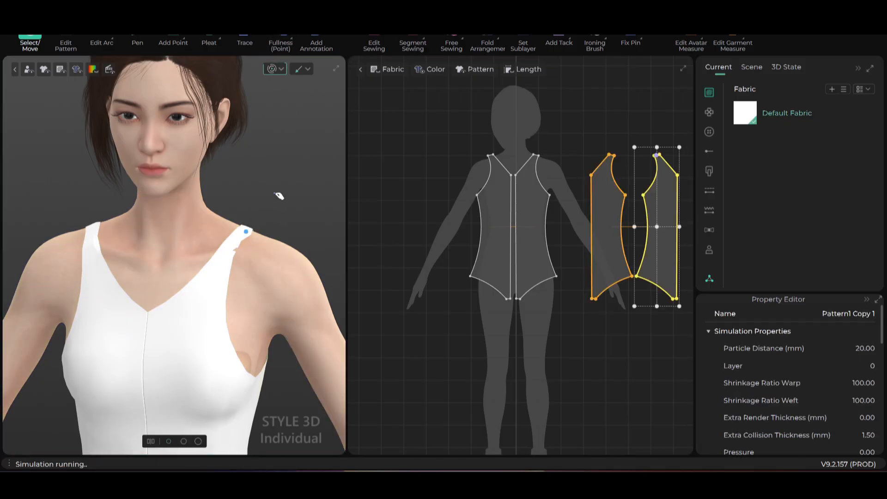
{"action": "left_click", "coordinate": [259, 225]}
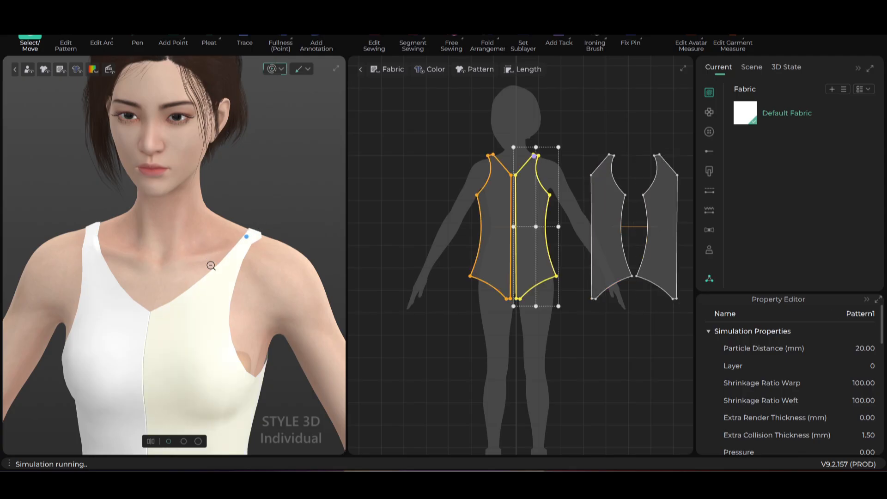
{"action": "scroll", "coordinate": [211, 266], "scroll_direction": "down", "scroll_amount": 5}
{"action": "left_click_drag", "start_coordinate": [259, 287], "coordinate": [229, 309]}
{"action": "right_click_drag", "start_coordinate": [219, 327], "coordinate": [275, 330]}
- Increase the avatar's skin offset above 3 mm
{"action": "left_click", "coordinate": [158, 331]}
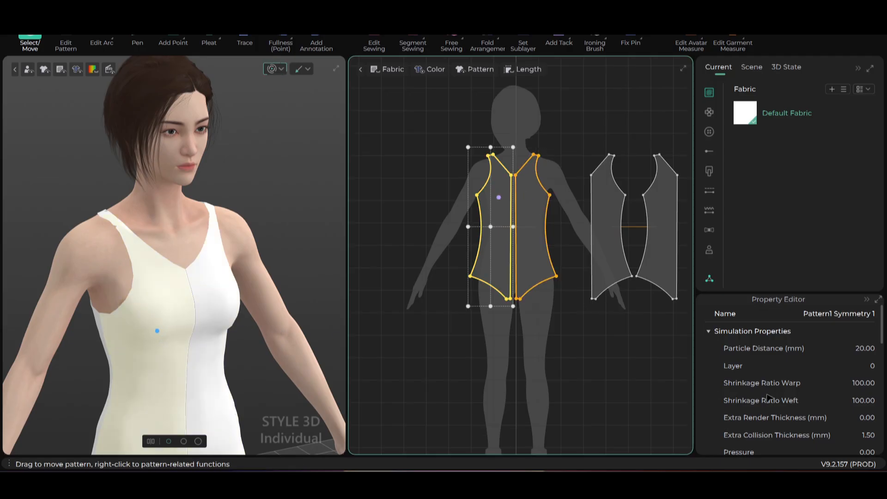
{"action": "left_click", "coordinate": [251, 244]}
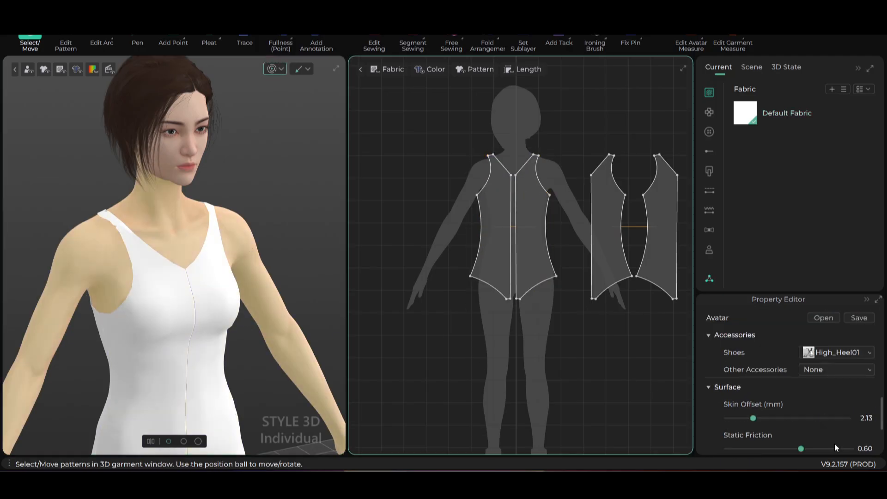
{"action": "left_click_drag", "start_coordinate": [757, 417], "coordinate": [768, 418]}
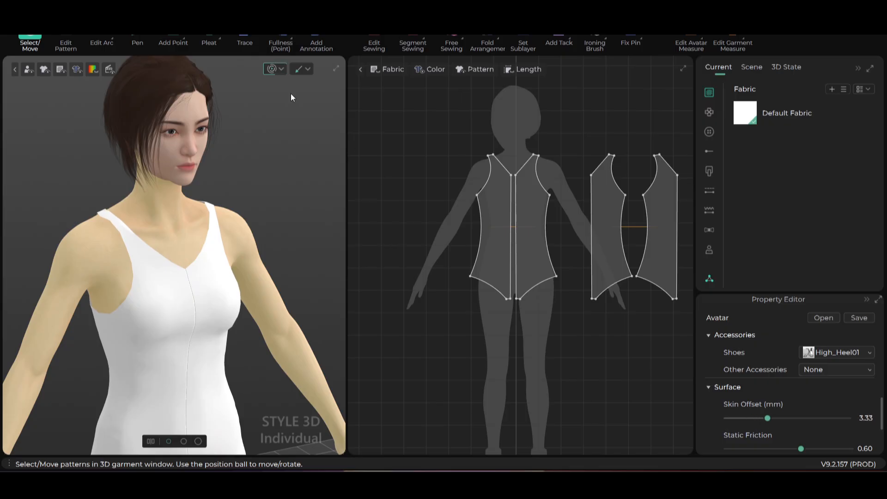
{"action": "left_click", "coordinate": [229, 292]}
- Move the back pattern pieces further right in the 2D layout
{"action": "scroll", "coordinate": [240, 312], "scroll_direction": "down", "scroll_amount": 5}
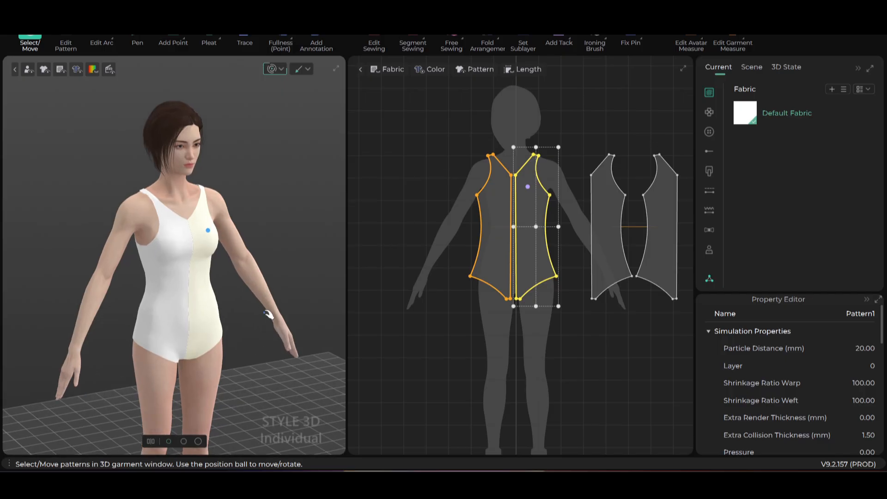
{"action": "scroll", "coordinate": [214, 310], "scroll_direction": "up", "scroll_amount": 4}
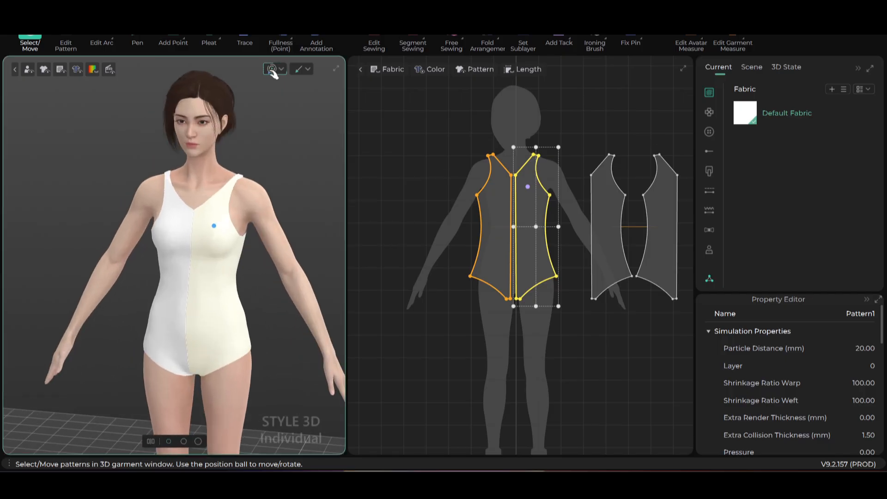
{"action": "scroll", "coordinate": [553, 320], "scroll_direction": "up", "scroll_amount": 3}
{"action": "scroll", "coordinate": [554, 319], "scroll_direction": "down", "scroll_amount": 3}
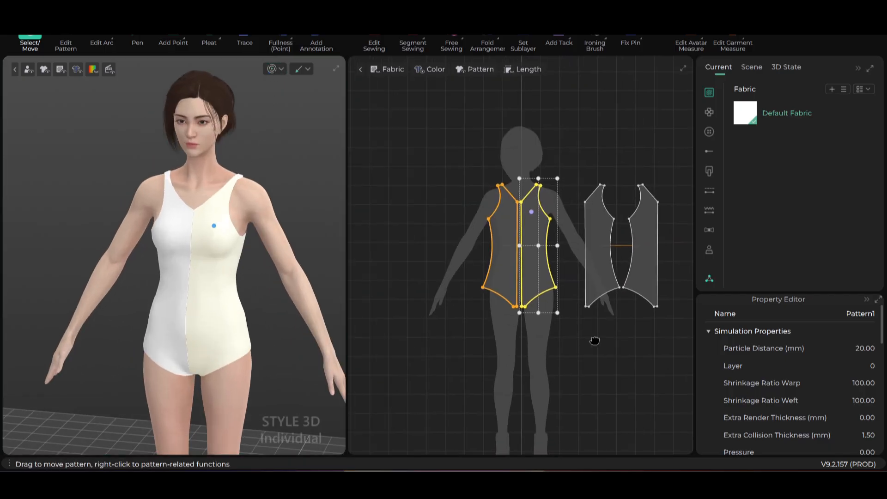
{"action": "left_click_drag", "start_coordinate": [558, 214], "coordinate": [641, 229]}
{"action": "scroll", "coordinate": [217, 312], "scroll_direction": "up", "scroll_amount": 3}
{"action": "scroll", "coordinate": [524, 321], "scroll_direction": "down", "scroll_amount": 2}
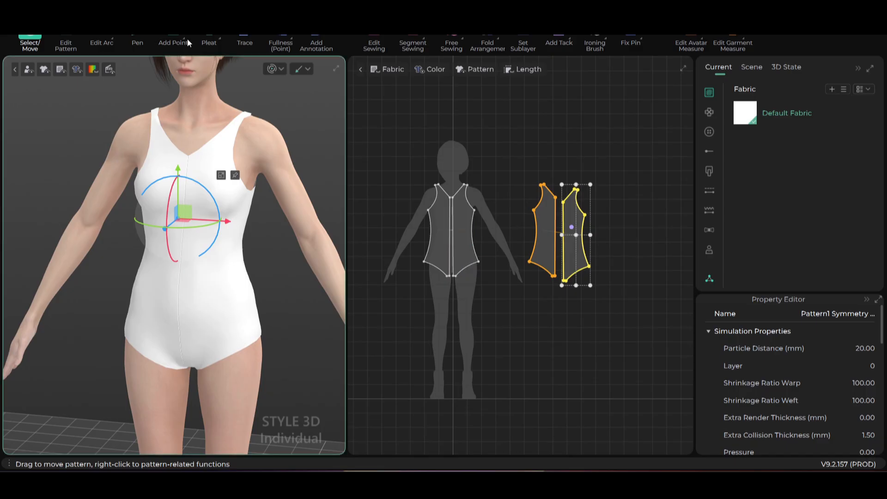
{"action": "left_click", "coordinate": [110, 38]}
- Use Edit Arc to bow the front leg opening upward
{"action": "left_click", "coordinate": [122, 67]}
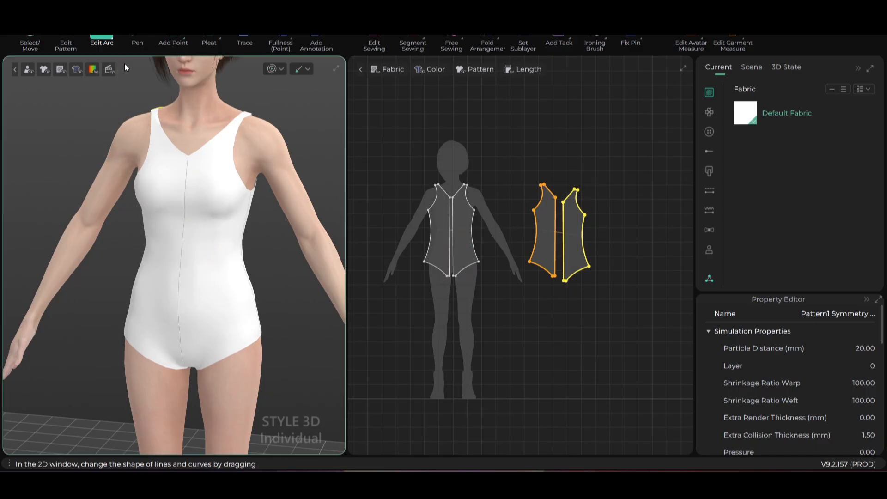
{"action": "scroll", "coordinate": [483, 287], "scroll_direction": "up", "scroll_amount": 3}
{"action": "middle_click_drag", "start_coordinate": [459, 249], "coordinate": [480, 261]}
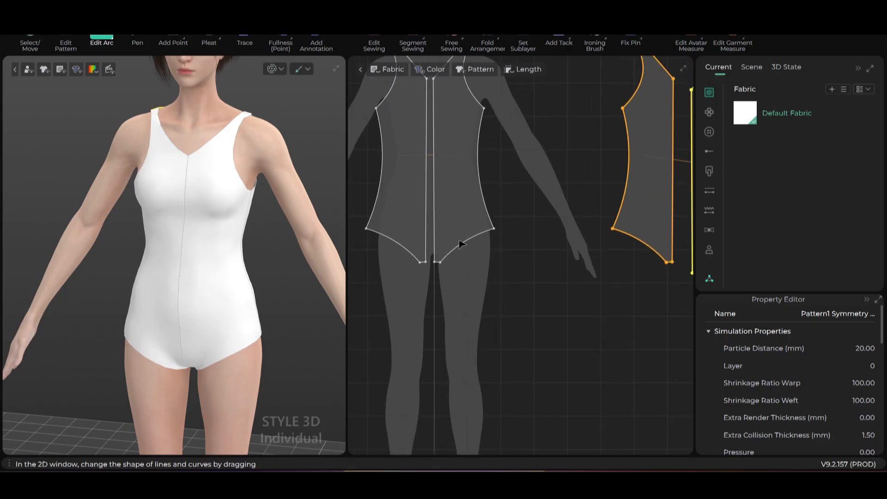
{"action": "mouse_move", "coordinate": [462, 248]}
{"action": "left_mouse_down"}
{"action": "mouse_move", "coordinate": [459, 239]}
{"action": "mouse_move", "coordinate": [448, 243]}
{"action": "left_mouse_up"}
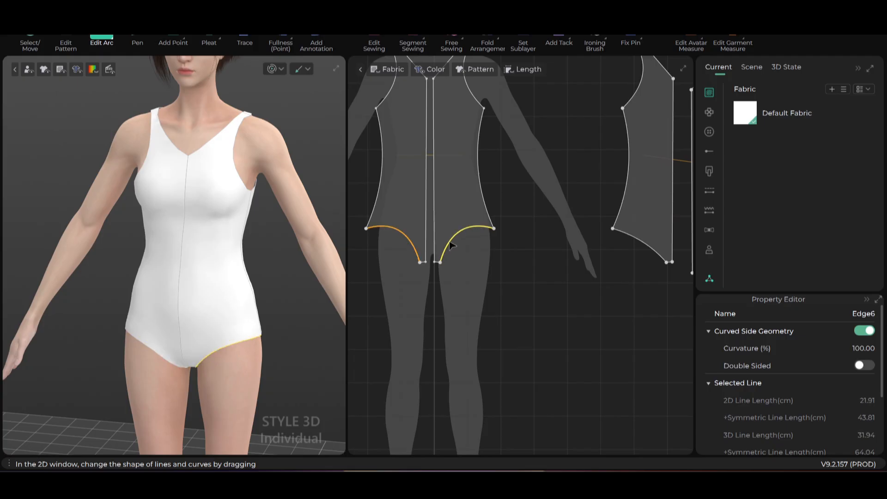
{"action": "left_click_drag", "start_coordinate": [448, 239], "coordinate": [449, 240]}
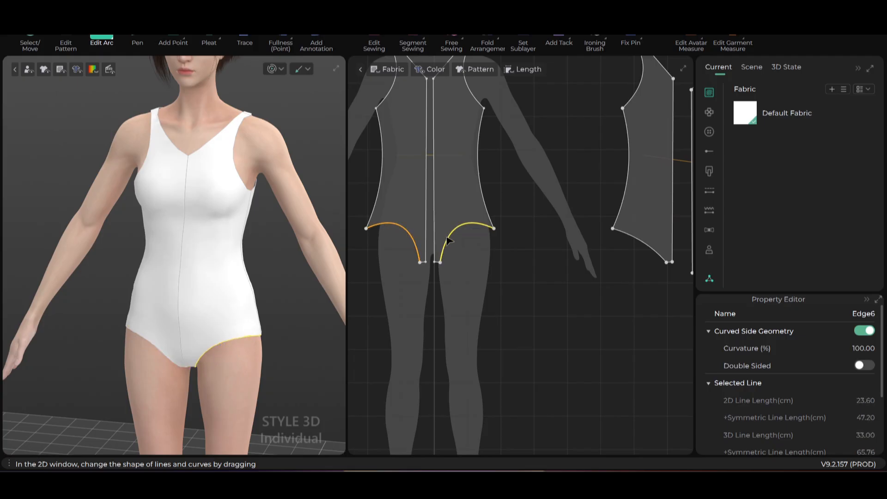
{"action": "scroll", "coordinate": [448, 250], "scroll_direction": "down", "scroll_amount": 4}
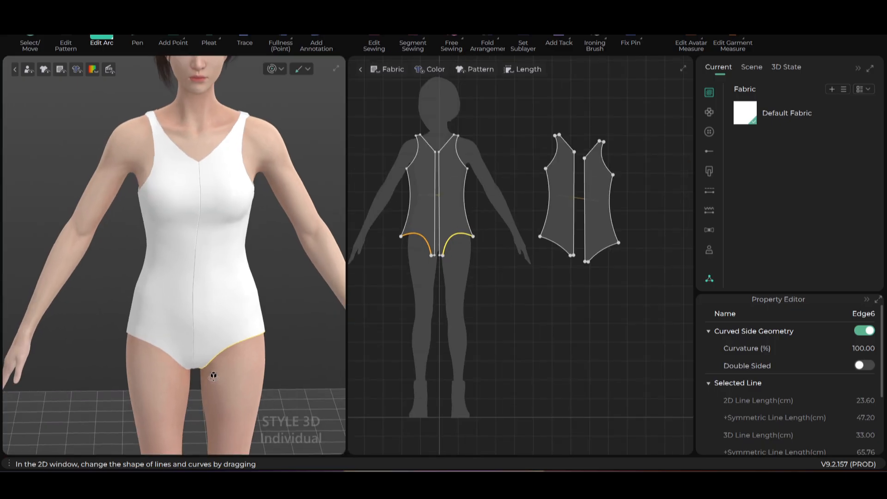
{"action": "scroll", "coordinate": [490, 330], "scroll_direction": "down", "scroll_amount": 3}
- Curve the back leg opening deeper, checking it from a back three-quarter view
{"action": "right_click_drag", "start_coordinate": [278, 345], "coordinate": [193, 321]}
{"action": "right_click_drag", "start_coordinate": [197, 347], "coordinate": [228, 353]}
{"action": "scroll", "coordinate": [549, 305], "scroll_direction": "up", "scroll_amount": 3}
{"action": "scroll", "coordinate": [549, 279], "scroll_direction": "up", "scroll_amount": 2}
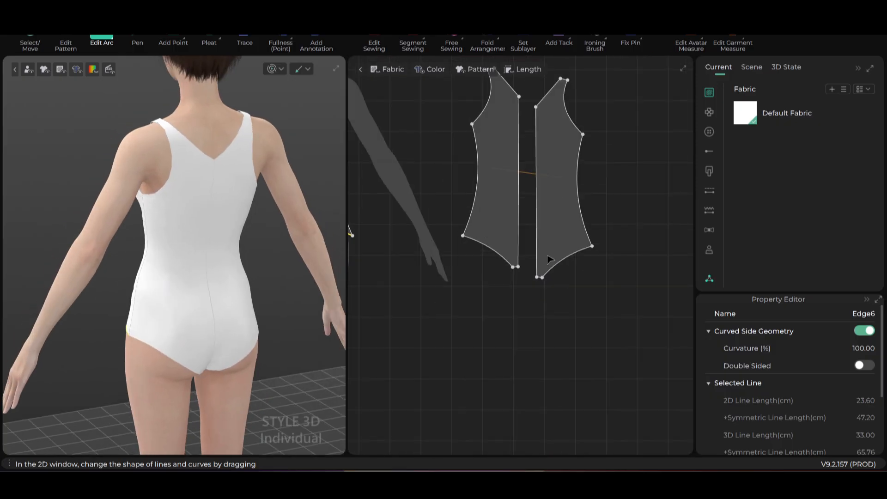
{"action": "left_click_drag", "start_coordinate": [559, 263], "coordinate": [559, 258]}
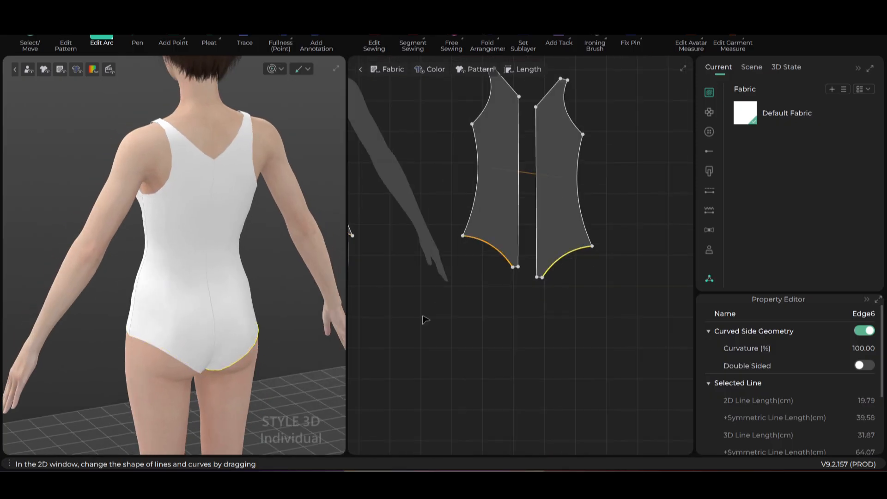
{"action": "scroll", "coordinate": [217, 316], "scroll_direction": "down", "scroll_amount": 2}
- Orbit the avatar back to the front and pan the 2D view to the front pieces
{"action": "right_click_drag", "start_coordinate": [219, 319], "coordinate": [390, 310]}
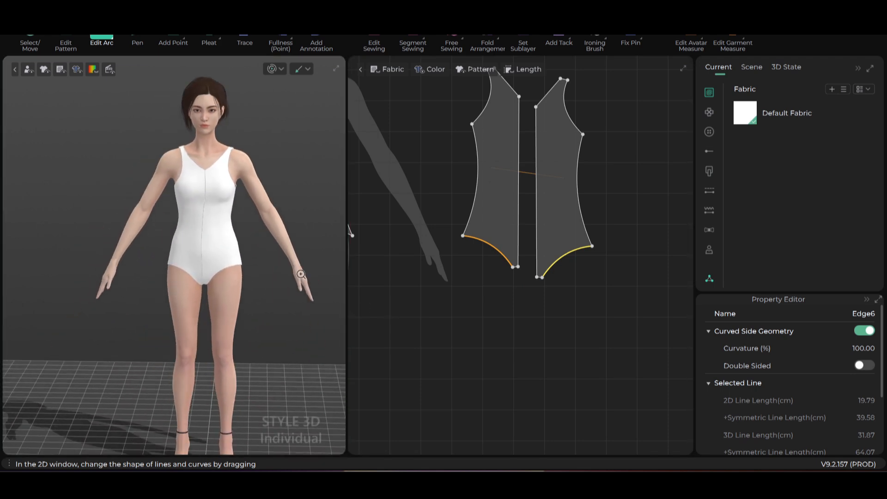
{"action": "scroll", "coordinate": [284, 296], "scroll_direction": "up", "scroll_amount": 3}
{"action": "right_click_drag", "start_coordinate": [287, 297], "coordinate": [276, 300]}
{"action": "scroll", "coordinate": [577, 240], "scroll_direction": "down", "scroll_amount": 3}
{"action": "middle_click_drag", "start_coordinate": [537, 263], "coordinate": [566, 318]}
{"action": "scroll", "coordinate": [534, 265], "scroll_direction": "up", "scroll_amount": 3}
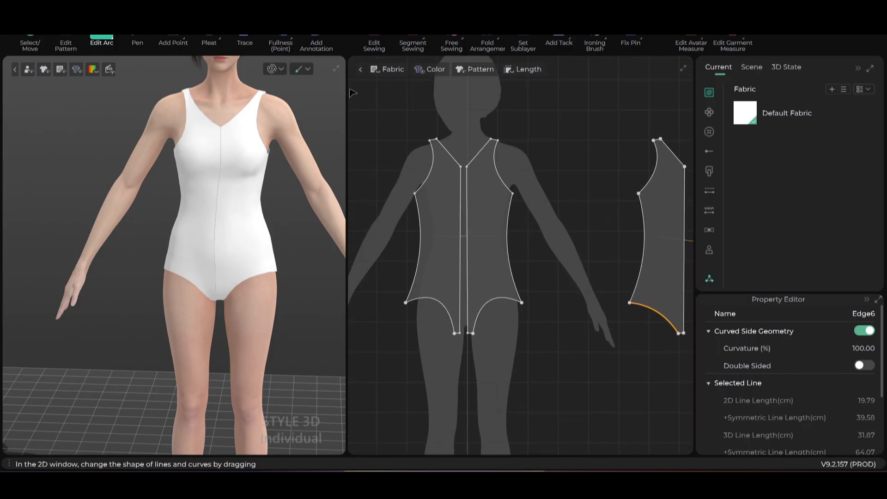
{"action": "left_click", "coordinate": [67, 36]}
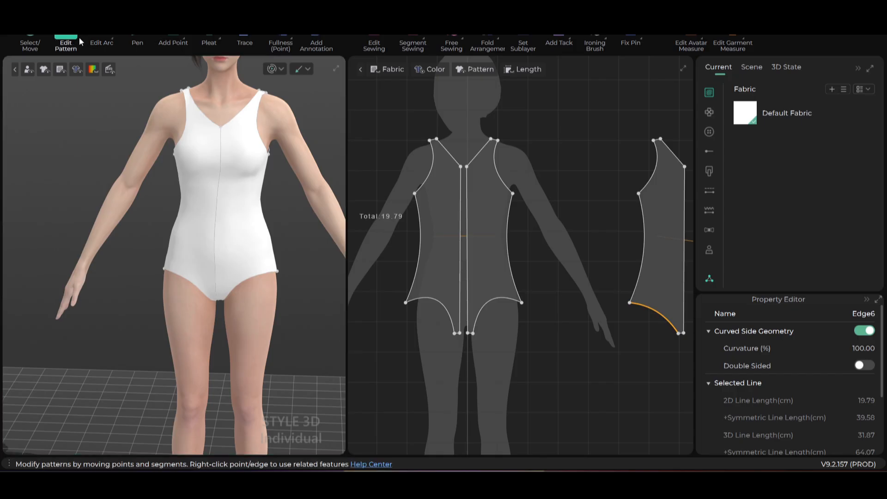
- Merge the centre-front halves into one piece and convert the centre line to a plain line
{"action": "left_click", "coordinate": [459, 240]}
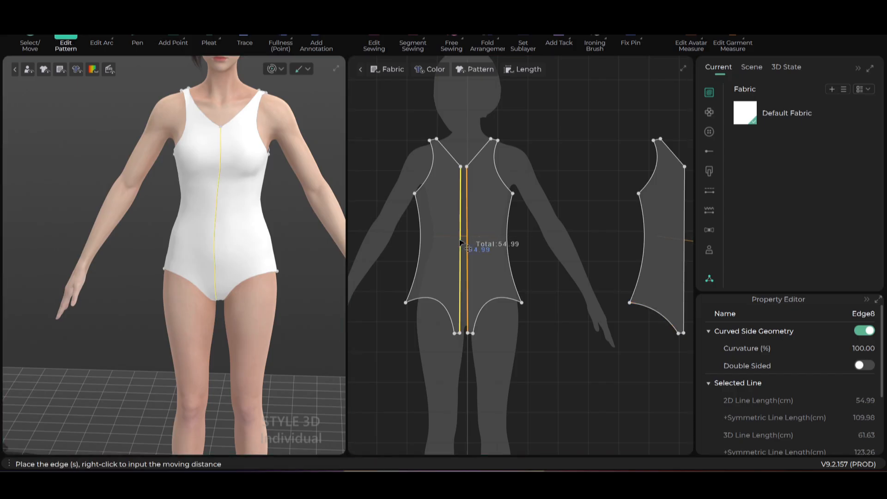
{"action": "right_click", "coordinate": [460, 241]}
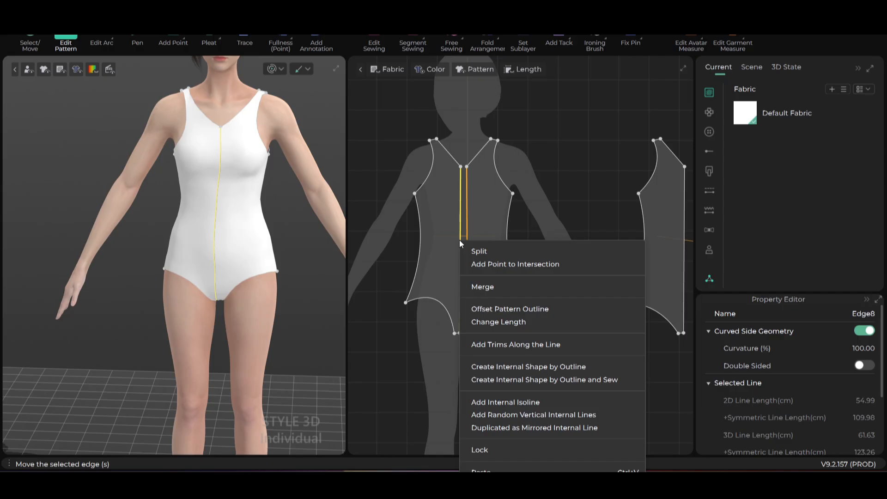
{"action": "left_click", "coordinate": [487, 288]}
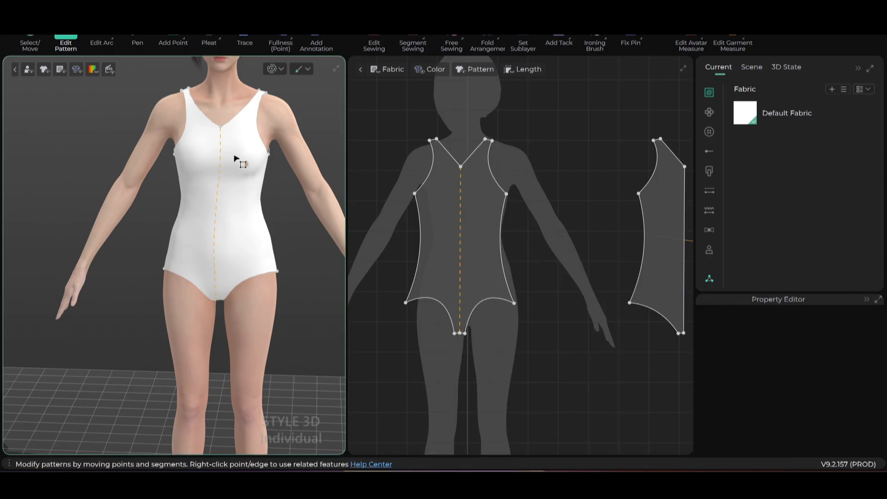
{"action": "left_click", "coordinate": [460, 256]}
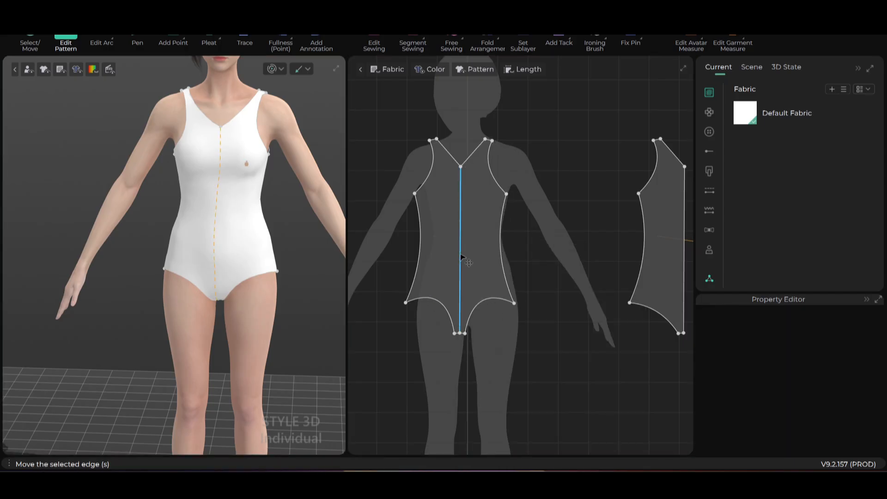
{"action": "right_click", "coordinate": [461, 257]}
{"action": "left_click", "coordinate": [497, 265]}
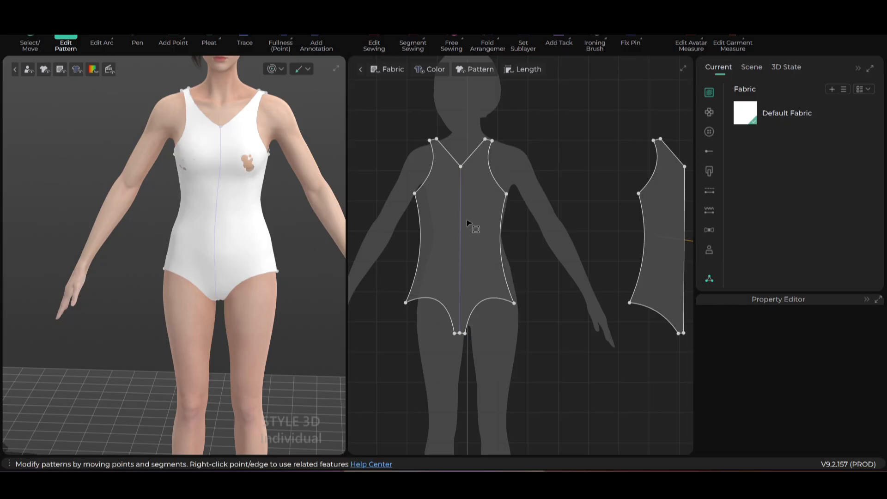
- Unfold the back halves into one piece, then cancel the fold
{"action": "scroll", "coordinate": [587, 300], "scroll_direction": "down", "scroll_amount": 5}
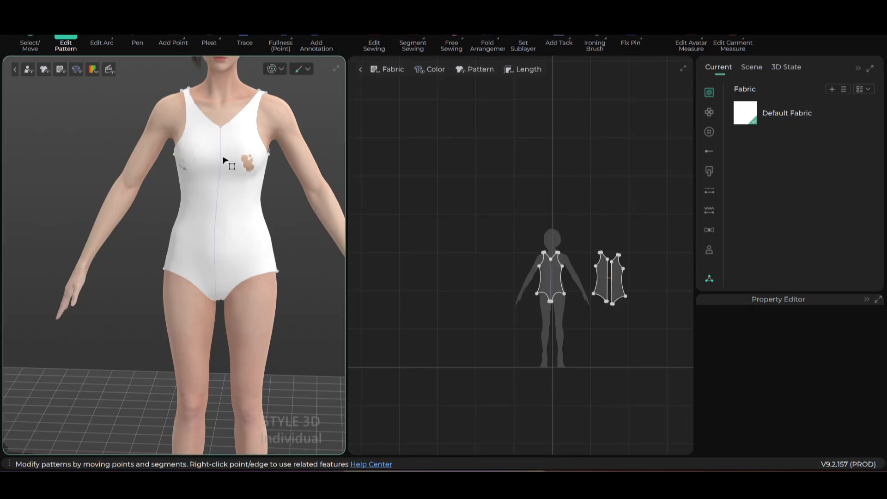
{"action": "scroll", "coordinate": [560, 331], "scroll_direction": "down", "scroll_amount": 3}
{"action": "middle_click_drag", "start_coordinate": [558, 327], "coordinate": [501, 283]}
{"action": "scroll", "coordinate": [505, 273], "scroll_direction": "up", "scroll_amount": 3}
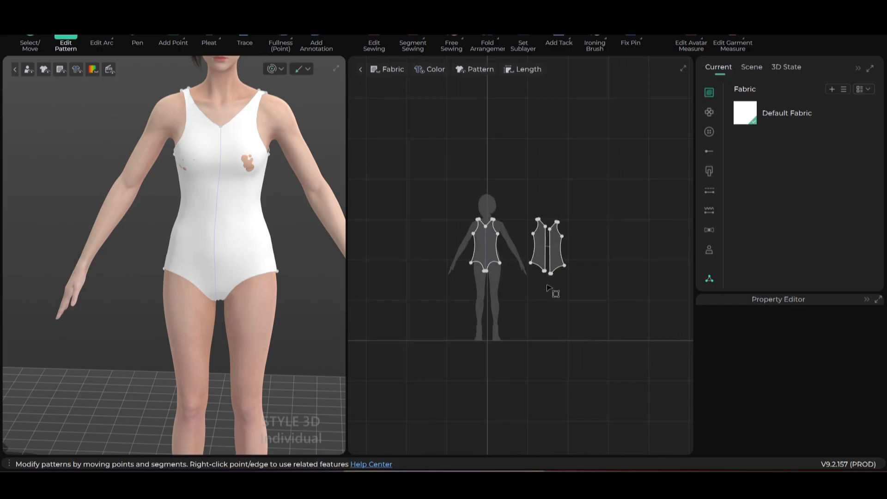
{"action": "scroll", "coordinate": [547, 288], "scroll_direction": "up", "scroll_amount": 5}
{"action": "left_click", "coordinate": [541, 240]}
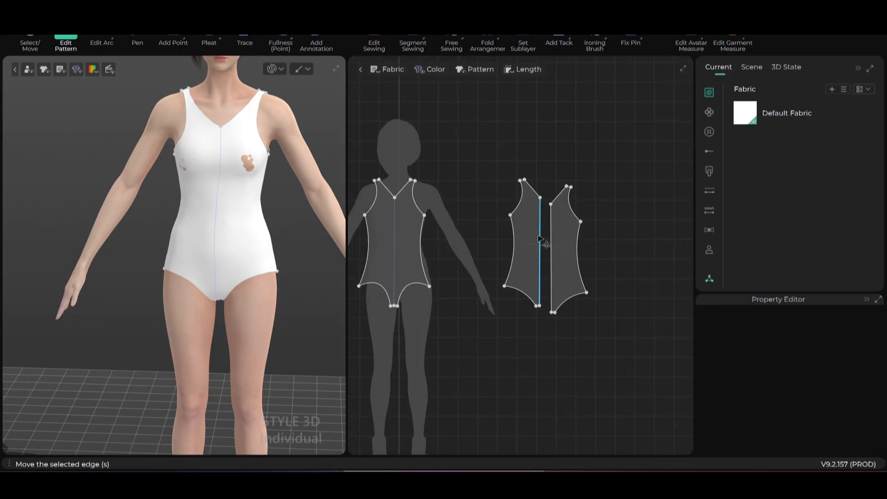
{"action": "left_click", "coordinate": [540, 239]}
{"action": "right_click", "coordinate": [538, 236]}
{"action": "left_click", "coordinate": [581, 282]}
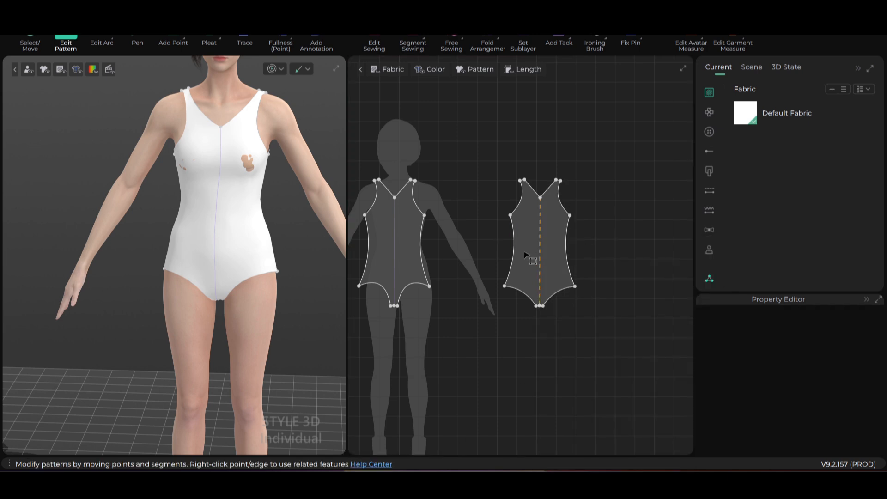
{"action": "right_click", "coordinate": [539, 254]}
{"action": "left_click", "coordinate": [576, 266]}
- Re-simulate the bodysuit on the avatar and inspect it from the rear and front
{"action": "right_click_drag", "start_coordinate": [281, 257], "coordinate": [263, 252]}
{"action": "scroll", "coordinate": [303, 209], "scroll_direction": "down", "scroll_amount": 2}
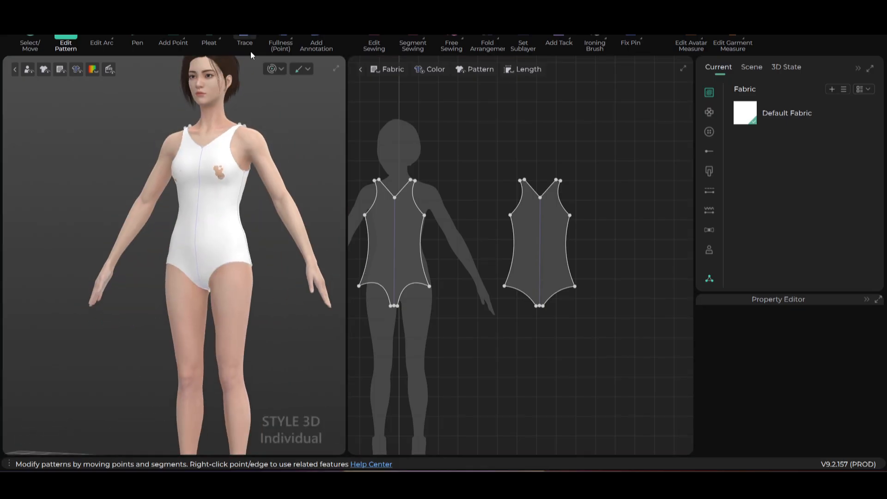
{"action": "left_click", "coordinate": [273, 71]}
{"action": "scroll", "coordinate": [243, 193], "scroll_direction": "up", "scroll_amount": 3}
{"action": "right_click_drag", "start_coordinate": [213, 224], "coordinate": [275, 224]}
{"action": "scroll", "coordinate": [243, 248], "scroll_direction": "down", "scroll_amount": 2}
{"action": "scroll", "coordinate": [242, 251], "scroll_direction": "down", "scroll_amount": 3}
{"action": "right_click_drag", "start_coordinate": [220, 207], "coordinate": [280, 148]}
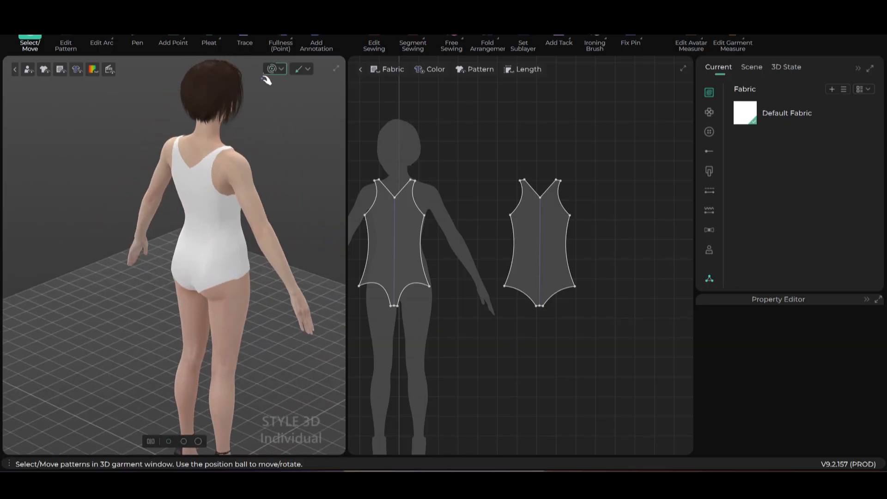
{"action": "key", "text": "z"}
{"action": "mouse_move", "coordinate": [242, 222]}
{"action": "right_mouse_down"}
{"action": "mouse_move", "coordinate": [297, 242]}
{"action": "mouse_move", "coordinate": [254, 249]}
{"action": "mouse_move", "coordinate": [253, 234]}
{"action": "right_mouse_up"}
{"action": "scroll", "coordinate": [253, 234], "scroll_direction": "up", "scroll_amount": 2}
{"action": "right_click_drag", "start_coordinate": [274, 275], "coordinate": [214, 244]}
{"action": "scroll", "coordinate": [222, 231], "scroll_direction": "up", "scroll_amount": 2}
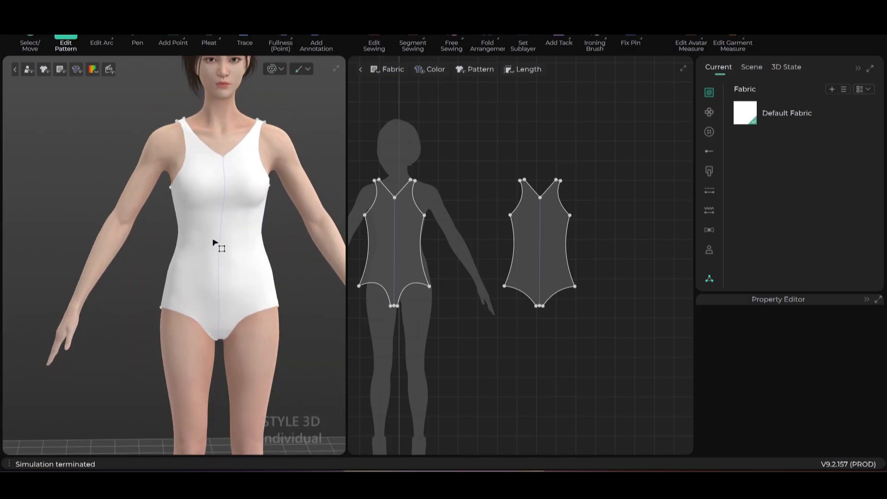
- Set the Default Fabric's texture colour to Orange 3 (956401)
{"action": "left_click", "coordinate": [751, 115]}
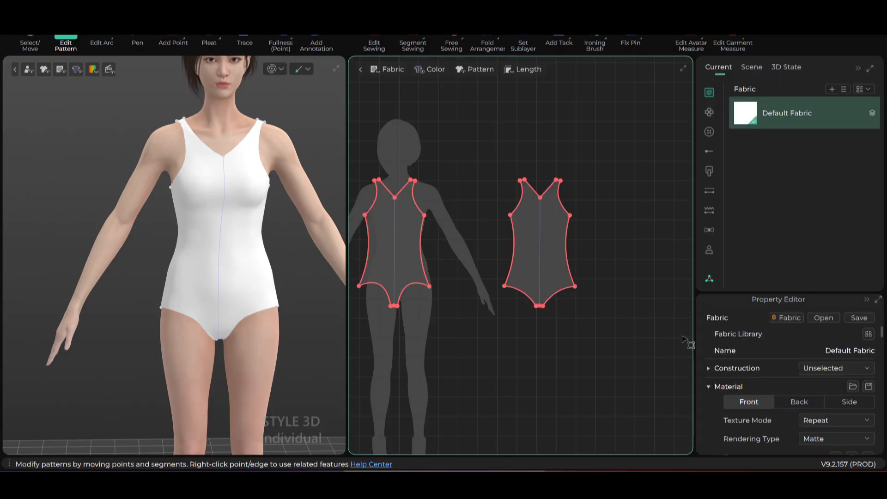
{"action": "scroll", "coordinate": [860, 383], "scroll_direction": "down", "scroll_amount": 3}
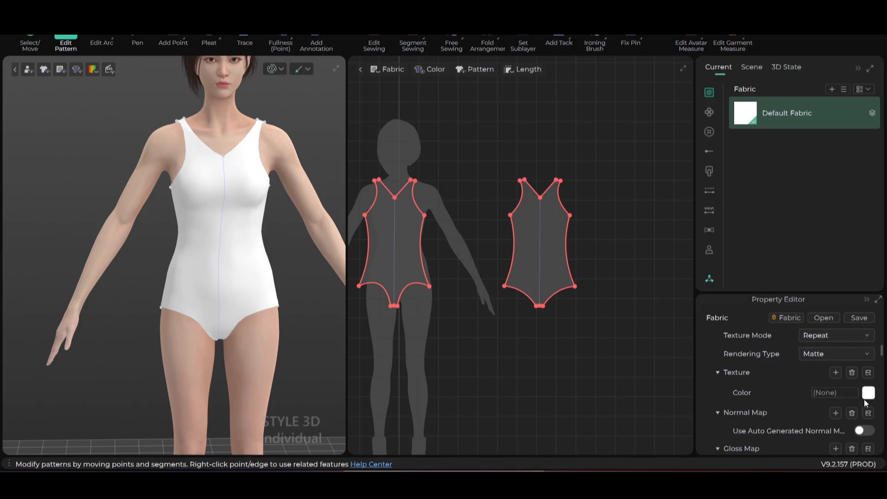
{"action": "left_click", "coordinate": [869, 393]}
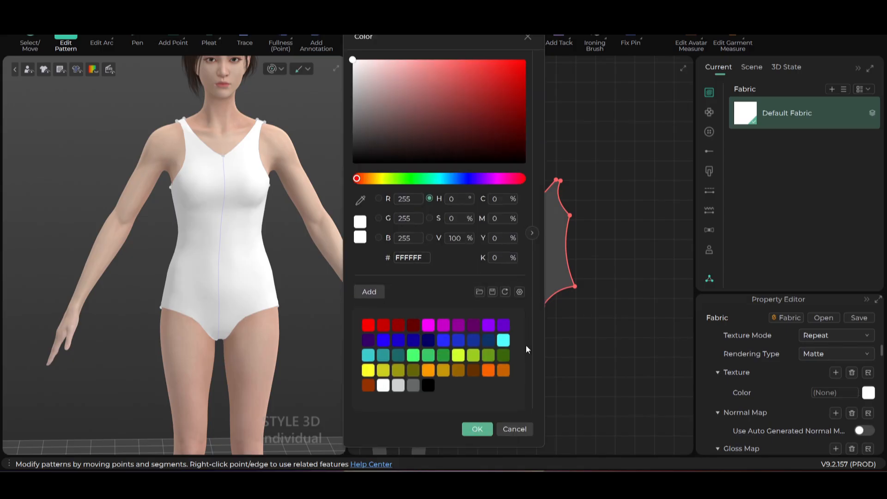
{"action": "left_click", "coordinate": [458, 372]}
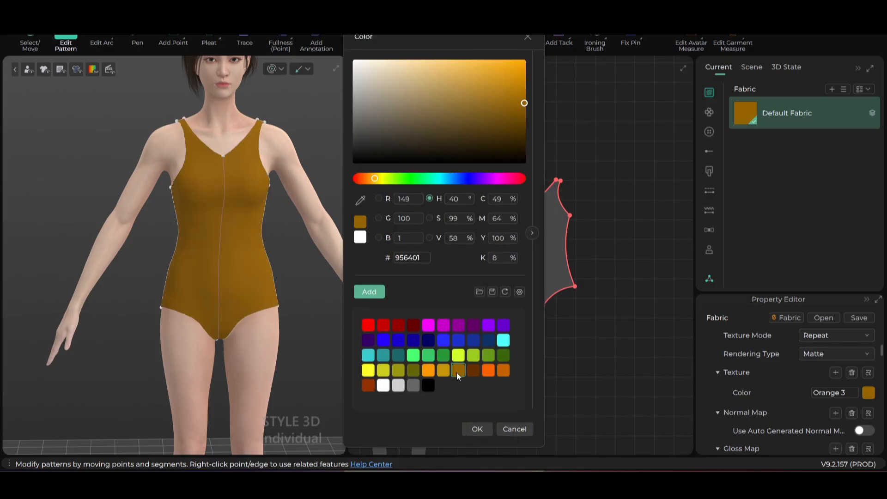
{"action": "left_click", "coordinate": [475, 429]}
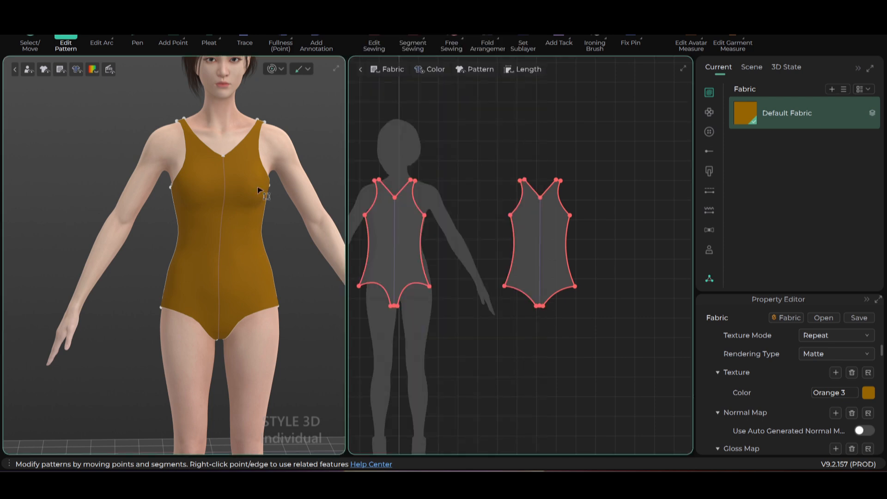
- Deselect the pieces, orbit to a side view, and reposition the back pattern in 2D
{"action": "left_click", "coordinate": [315, 100]}
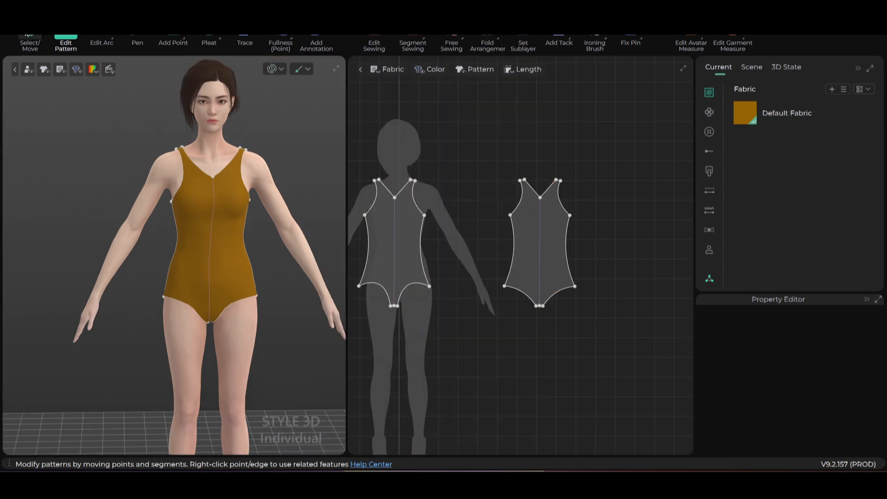
{"action": "left_click", "coordinate": [26, 35]}
{"action": "scroll", "coordinate": [240, 279], "scroll_direction": "up", "scroll_amount": 5}
{"action": "right_click_drag", "start_coordinate": [235, 293], "coordinate": [293, 297]}
{"action": "scroll", "coordinate": [512, 290], "scroll_direction": "down", "scroll_amount": 4}
{"action": "left_click", "coordinate": [511, 290]}
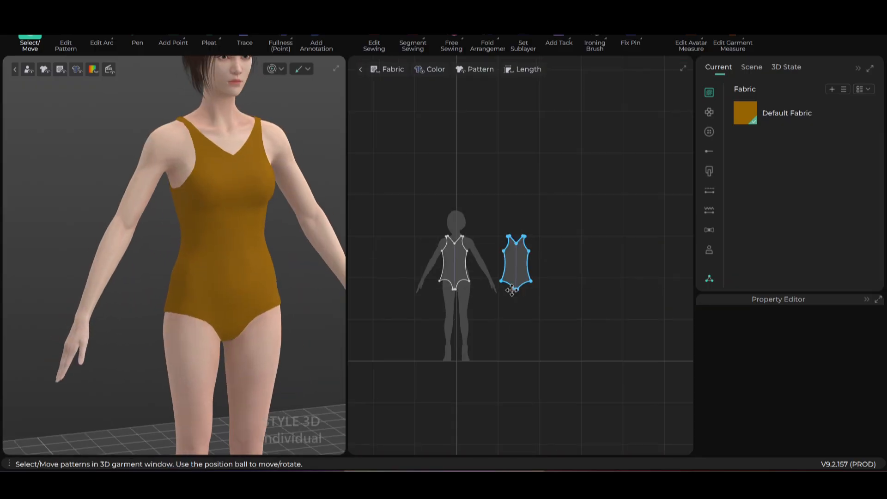
{"action": "scroll", "coordinate": [512, 290], "scroll_direction": "down", "scroll_amount": 6}
{"action": "middle_click_drag", "start_coordinate": [538, 321], "coordinate": [552, 278]}
{"action": "scroll", "coordinate": [564, 281], "scroll_direction": "up", "scroll_amount": 5}
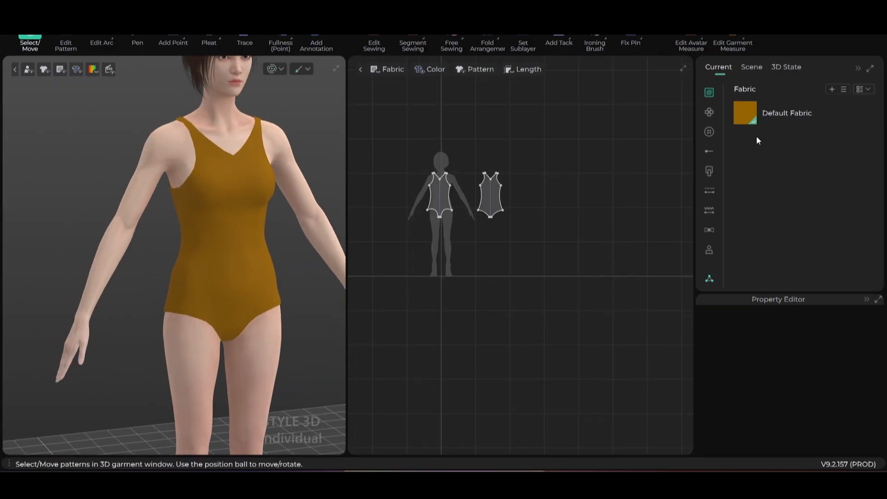
- Add a new fabric, Fabric 1, and load a tiger-stripe texture image onto it
{"action": "left_click", "coordinate": [832, 89]}
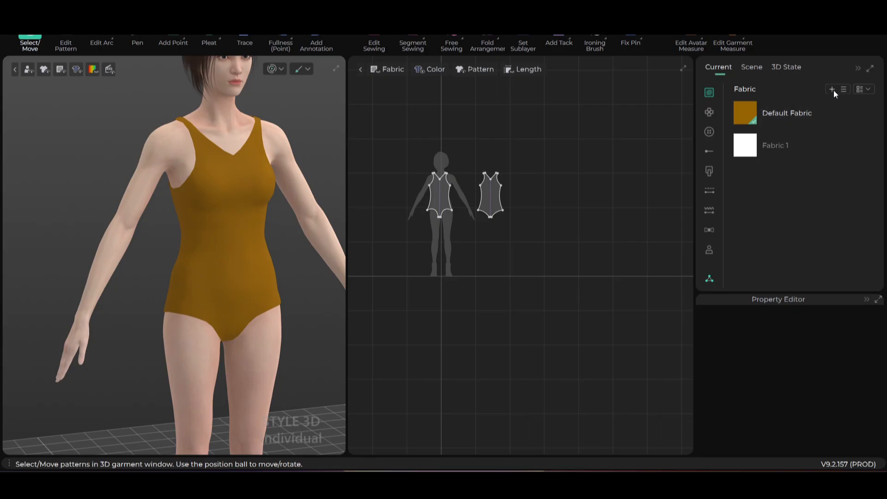
{"action": "left_click", "coordinate": [745, 153]}
{"action": "left_click", "coordinate": [334, 256]}
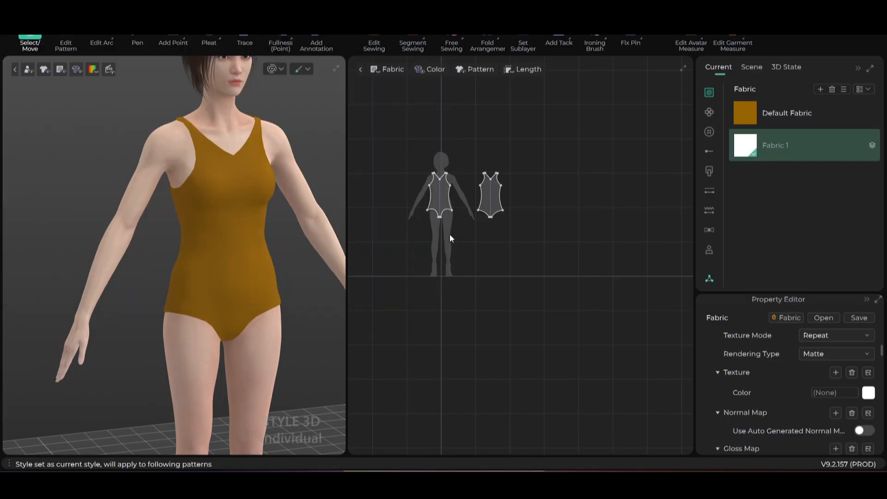
- Select both bodysuit pattern pieces and apply Fabric 1 to them
{"action": "scroll", "coordinate": [425, 204], "scroll_direction": "down", "scroll_amount": 3}
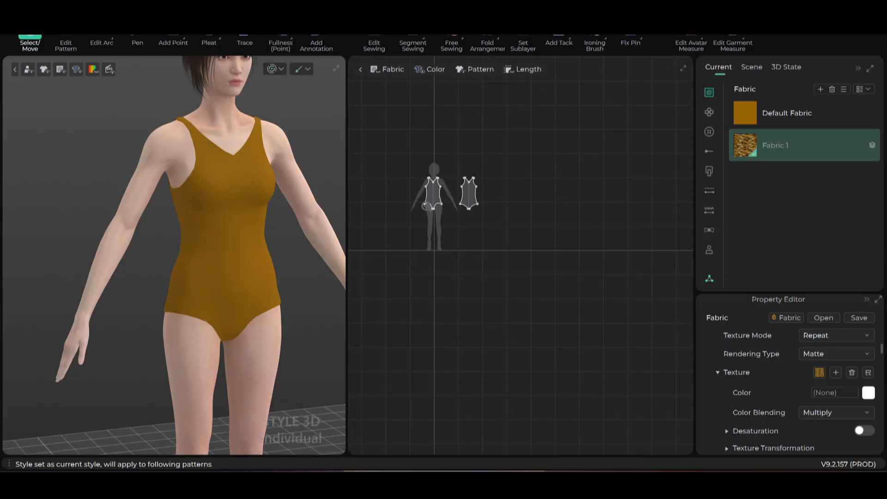
{"action": "scroll", "coordinate": [415, 198], "scroll_direction": "up", "scroll_amount": 6}
{"action": "middle_click_drag", "start_coordinate": [463, 200], "coordinate": [463, 228]}
{"action": "left_click_drag", "start_coordinate": [404, 138], "coordinate": [689, 312]}
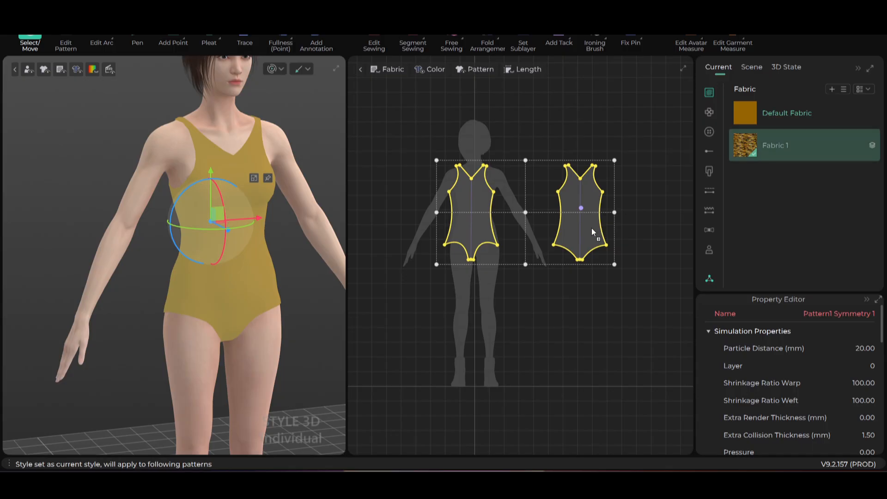
{"action": "left_click_drag", "start_coordinate": [591, 228], "coordinate": [589, 228]}
{"action": "left_click", "coordinate": [307, 264]}
- Orbit the avatar to inspect the striped bodysuit from the back and three-quarter view
{"action": "scroll", "coordinate": [303, 264], "scroll_direction": "down", "scroll_amount": 1}
{"action": "right_click_drag", "start_coordinate": [284, 314], "coordinate": [279, 267]}
{"action": "scroll", "coordinate": [248, 226], "scroll_direction": "up", "scroll_amount": 5}
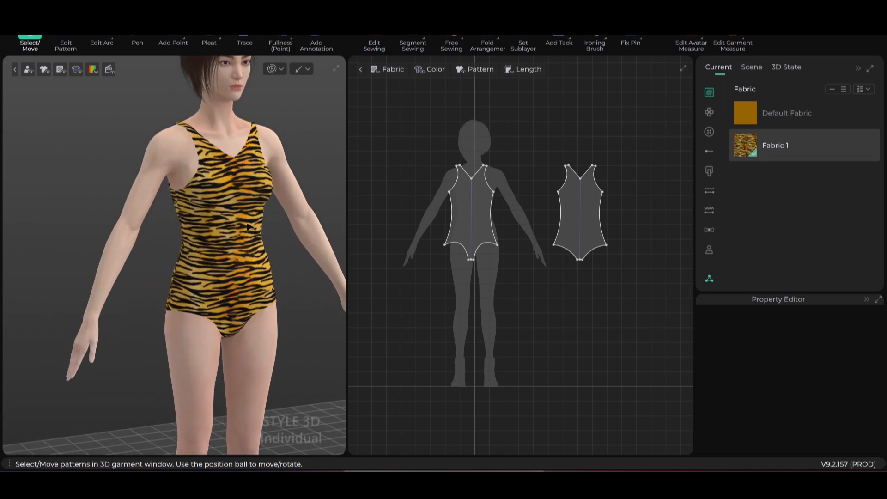
{"action": "scroll", "coordinate": [248, 227], "scroll_direction": "down", "scroll_amount": 5}
{"action": "mouse_move", "coordinate": [248, 227]}
{"action": "right_mouse_down"}
{"action": "mouse_move", "coordinate": [240, 248]}
{"action": "mouse_move", "coordinate": [253, 255]}
{"action": "mouse_move", "coordinate": [239, 227]}
{"action": "right_mouse_up"}
{"action": "scroll", "coordinate": [239, 226], "scroll_direction": "up", "scroll_amount": 2}
{"action": "middle_click_drag", "start_coordinate": [239, 225], "coordinate": [210, 264]}
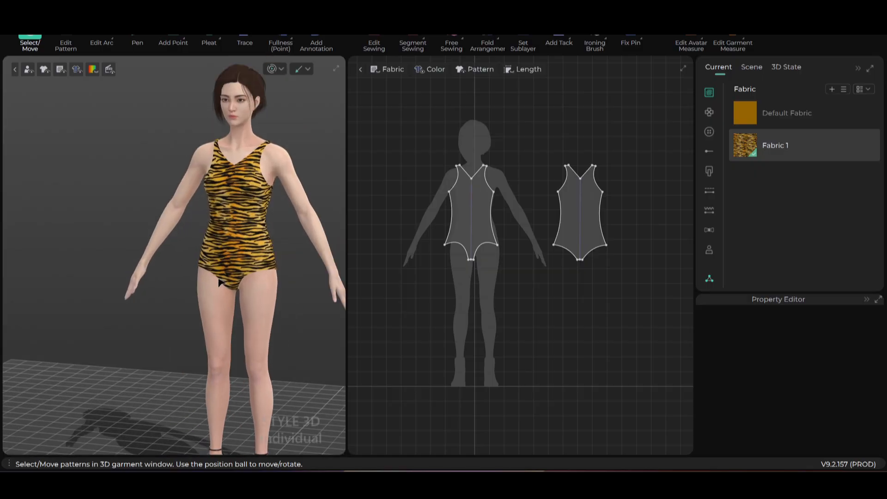